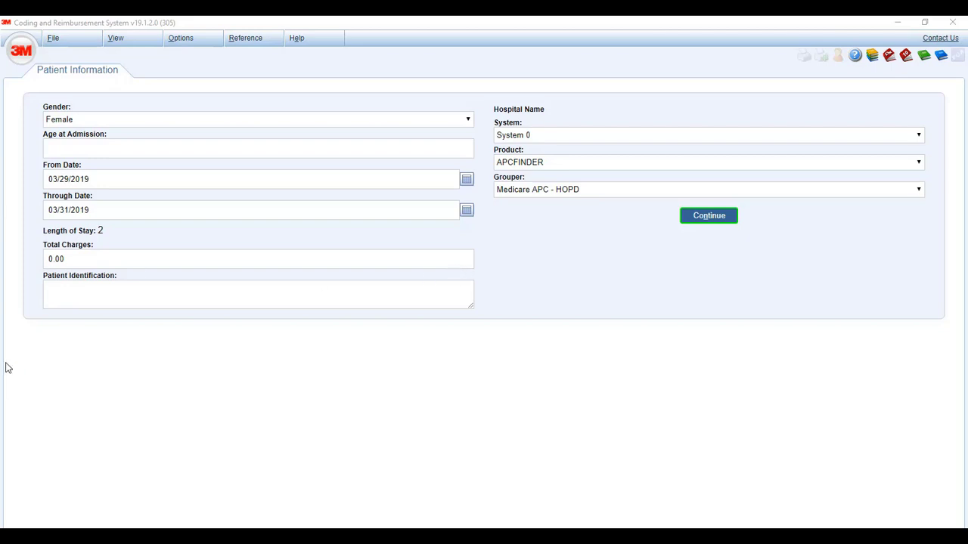
Enter 69 as the patient's age at admission and set the From Date to 03/20/2019.
{"action": "left_click", "coordinate": [188, 149]}
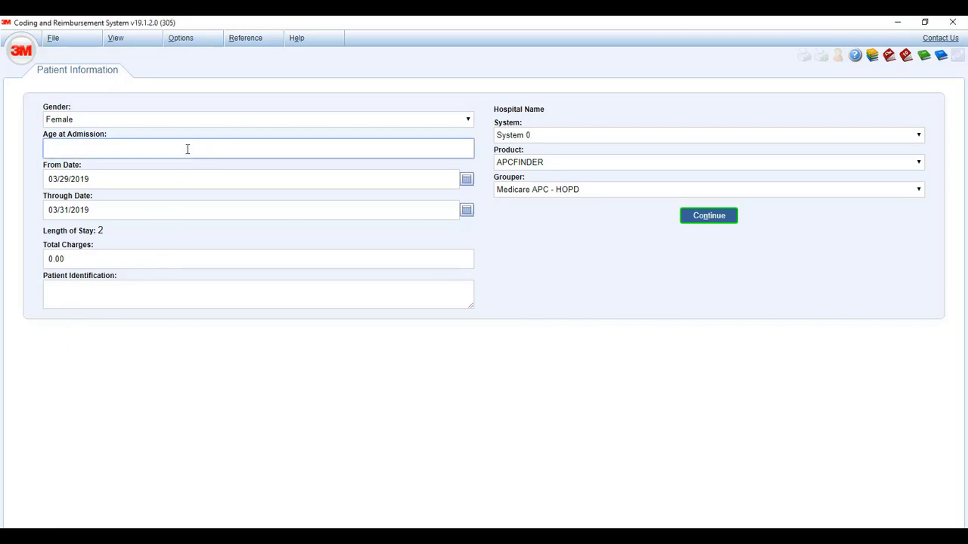
{"action": "type", "text": "69"}
{"action": "left_click", "coordinate": [60, 178]}
{"action": "left_click", "coordinate": [66, 182]}
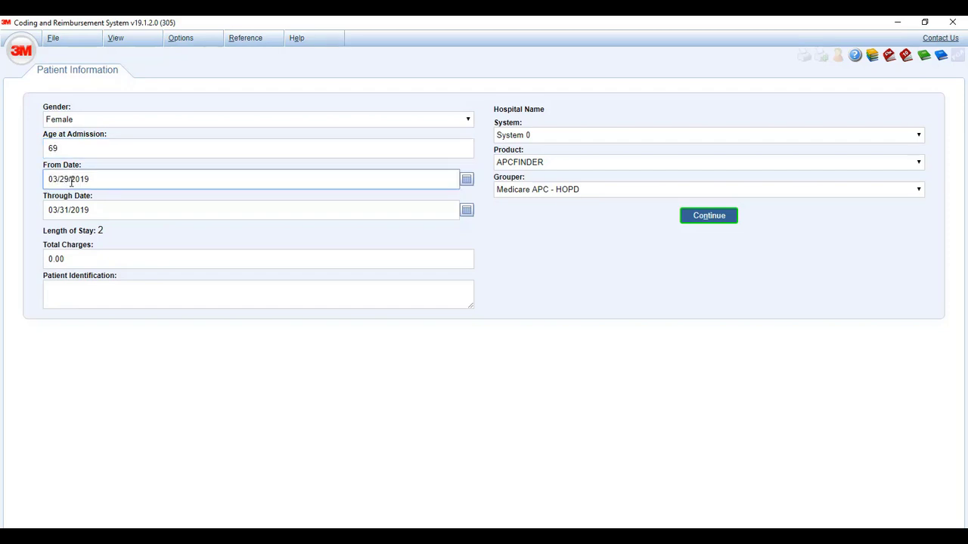
{"action": "left_click", "coordinate": [467, 180]}
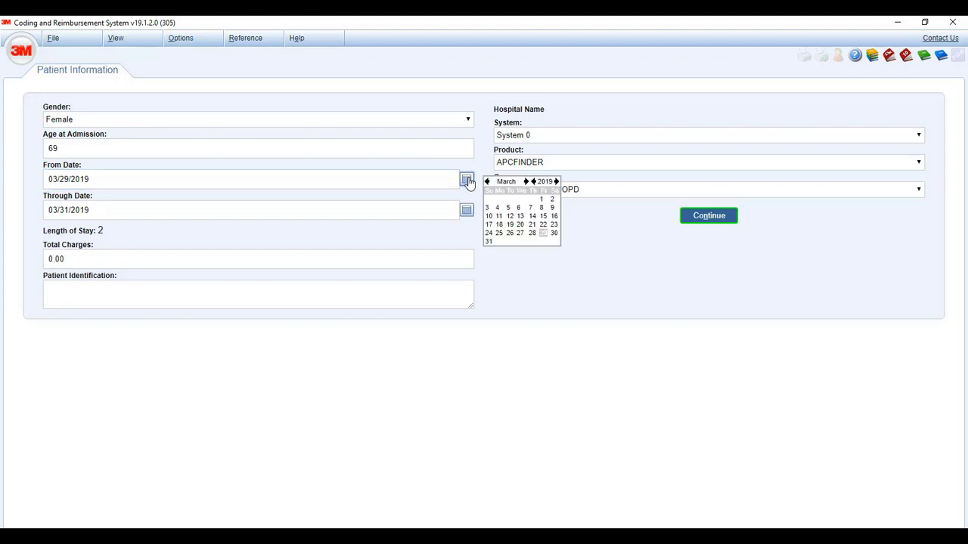
{"action": "left_click", "coordinate": [519, 225]}
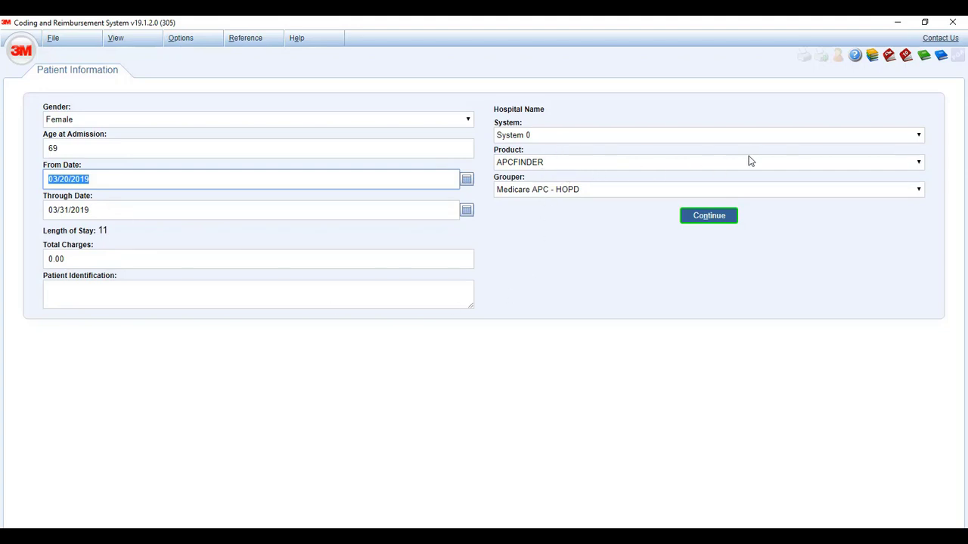
Continue with DRGFINDER as the product and set the patient disposition to SNF (UB-03).
{"action": "left_click", "coordinate": [919, 164]}
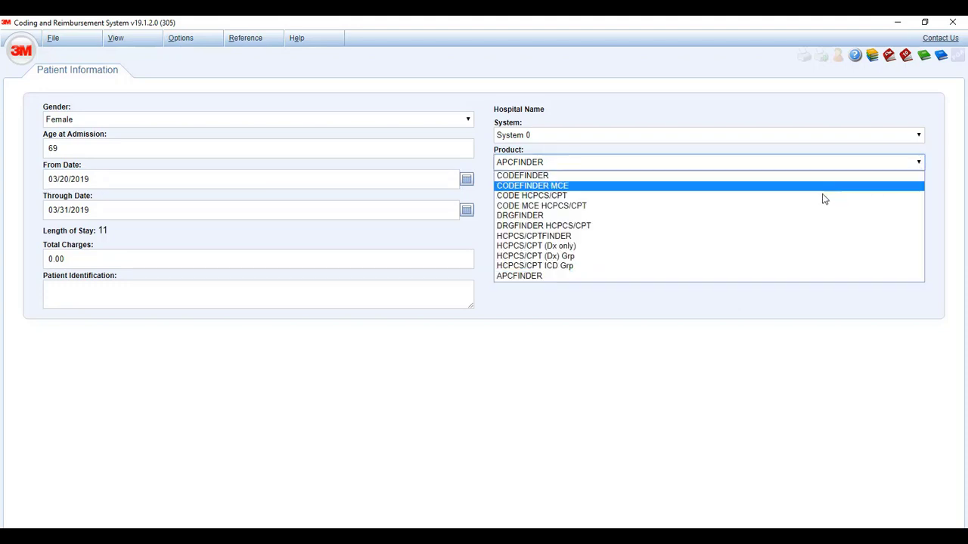
{"action": "left_click", "coordinate": [734, 217]}
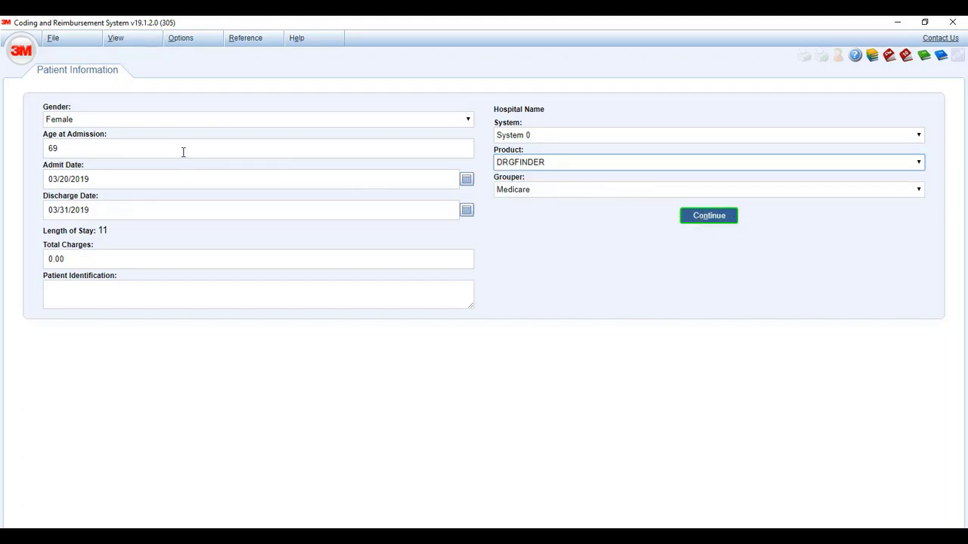
{"action": "left_click", "coordinate": [703, 220]}
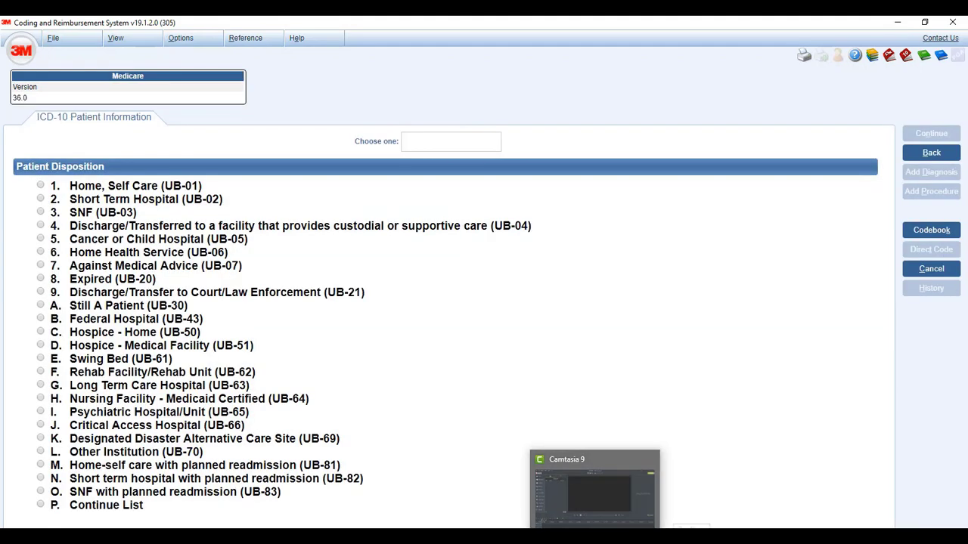
{"action": "left_click", "coordinate": [41, 216]}
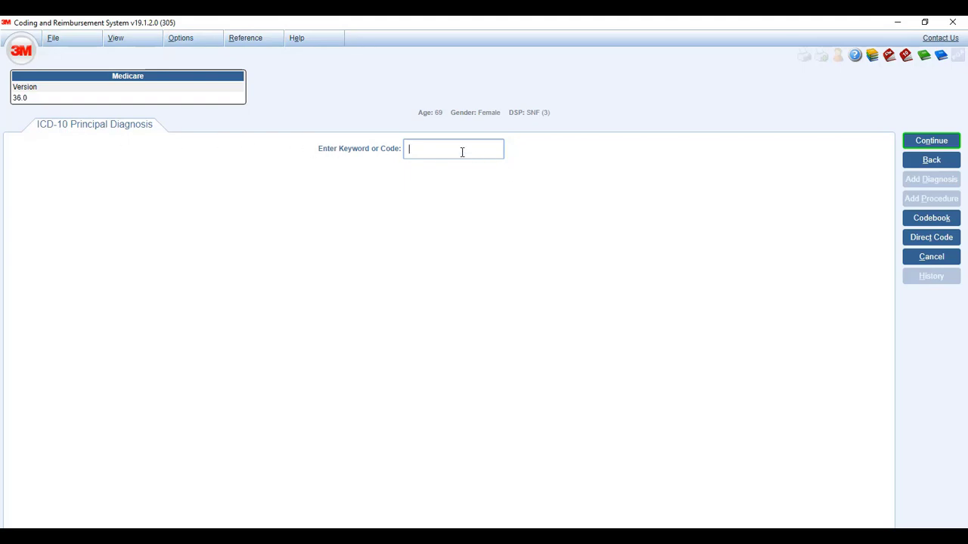
Look up the principal diagnosis with the keyword DIAB and choose Diabetes, diabetic (mellitus) (sugar), Type 2.
{"action": "type", "text": "DIAB"}
{"action": "key", "text": "Return"}
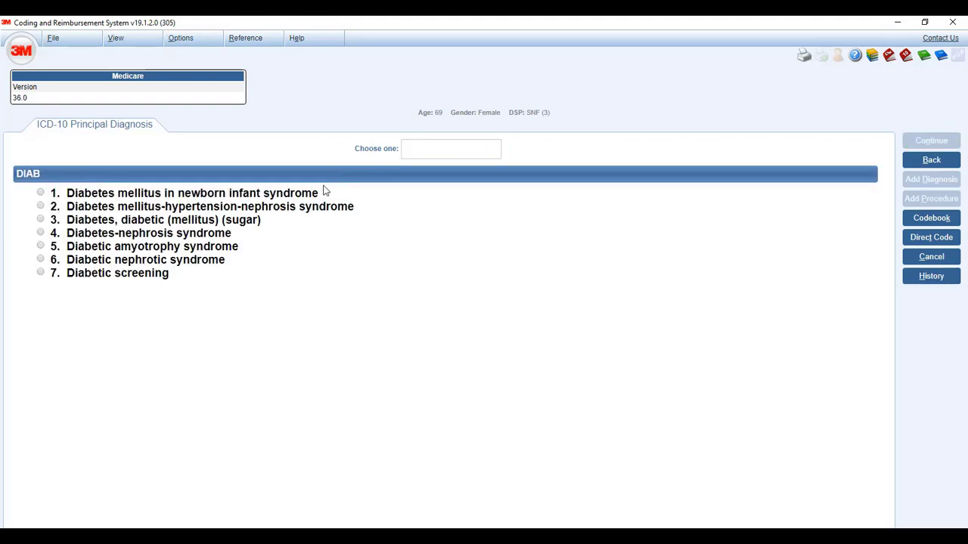
{"action": "left_click", "coordinate": [254, 232]}
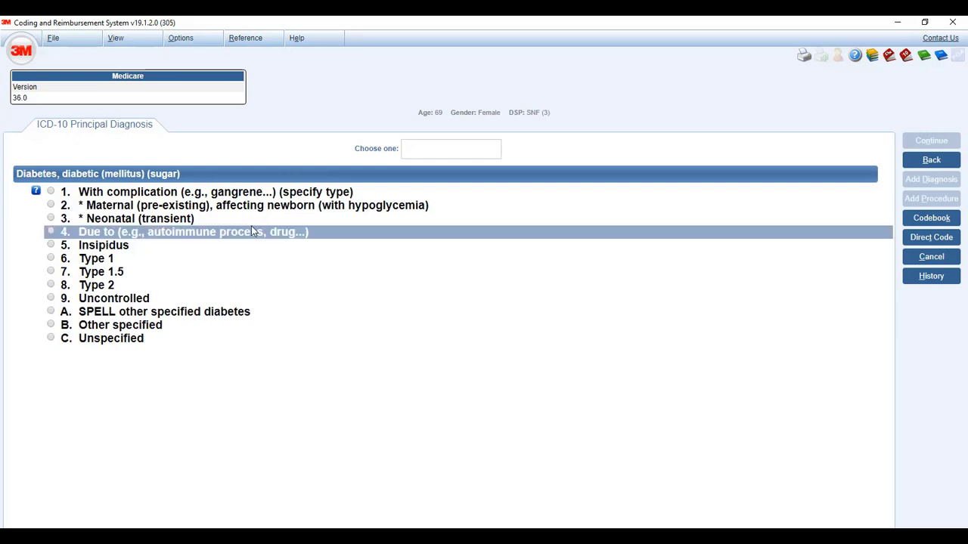
{"action": "left_click", "coordinate": [130, 289]}
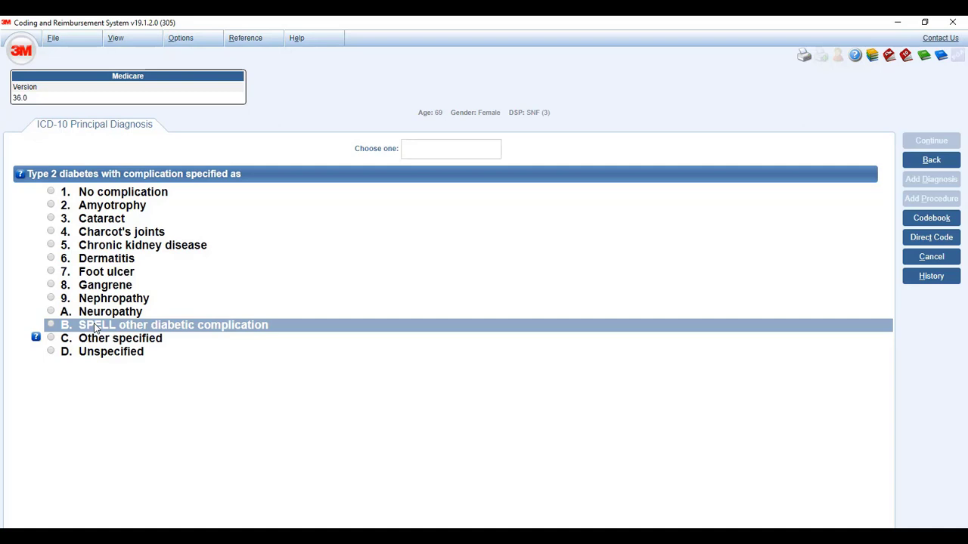
Spell the diabetic complication with keyword u, choose Ulcer, skin, and specify the ulcer as Other/unspecified.
{"action": "left_click", "coordinate": [94, 325]}
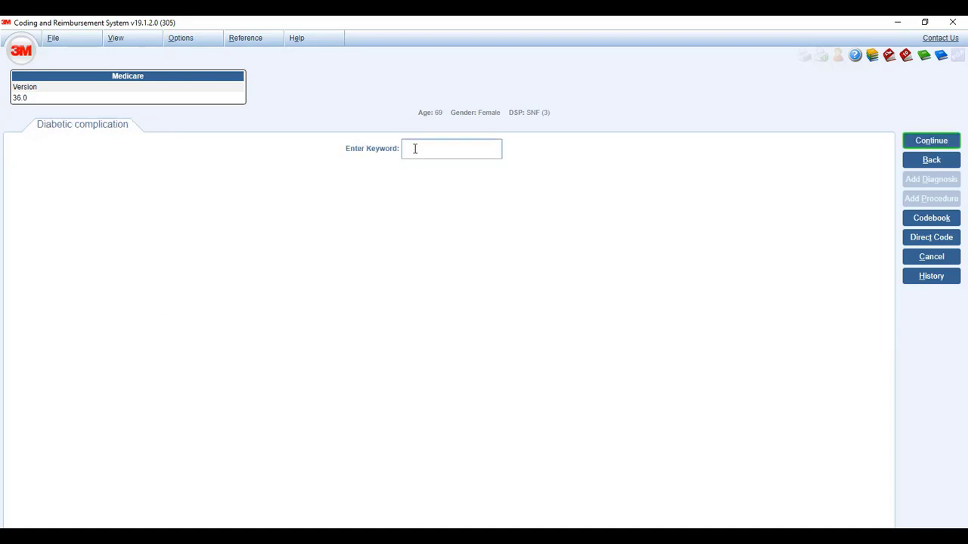
{"action": "type", "text": "u"}
{"action": "key", "text": "Return"}
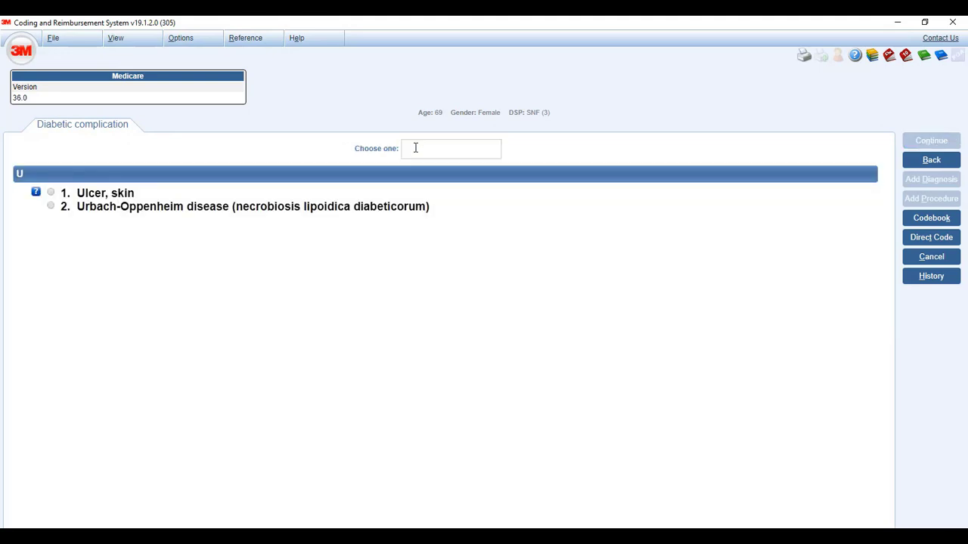
{"action": "left_click", "coordinate": [382, 194]}
{"action": "left_click", "coordinate": [382, 195]}
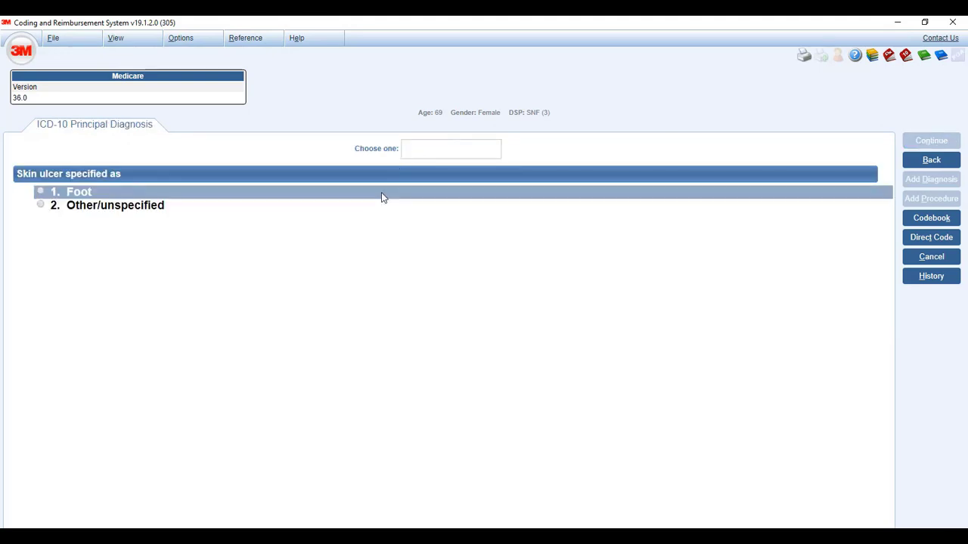
{"action": "left_click", "coordinate": [251, 210]}
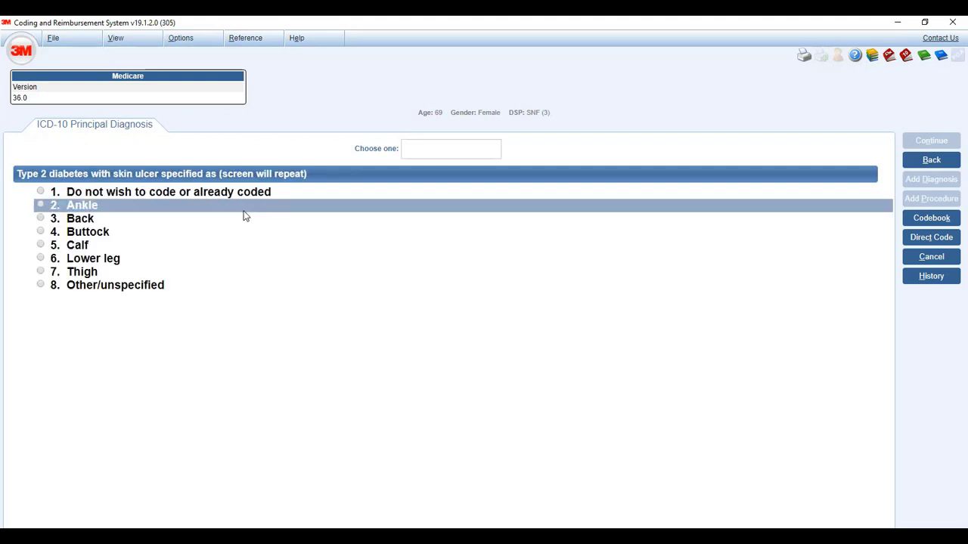
Code a right calf ulcer with exposed fat layer that has not evolved to a higher severity.
{"action": "left_click", "coordinate": [221, 248]}
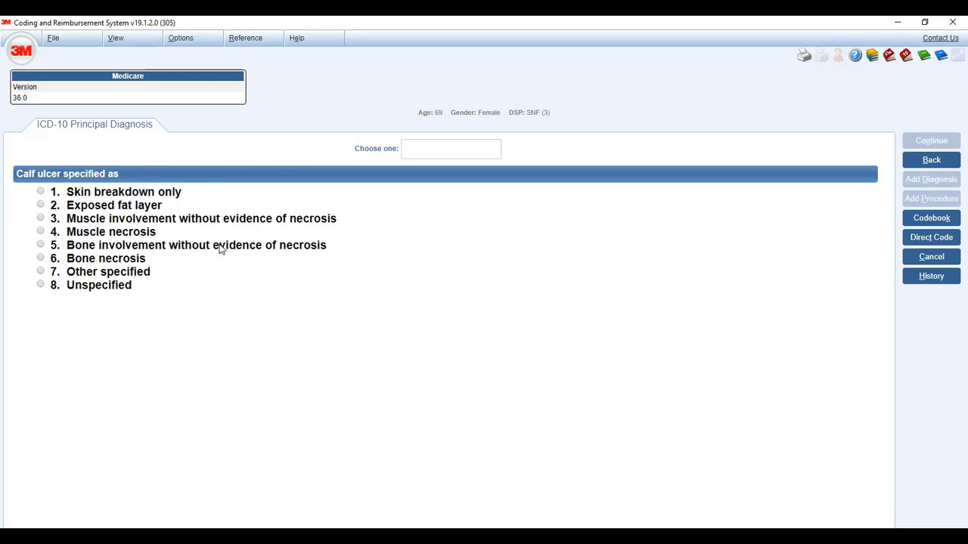
{"action": "left_click", "coordinate": [189, 206]}
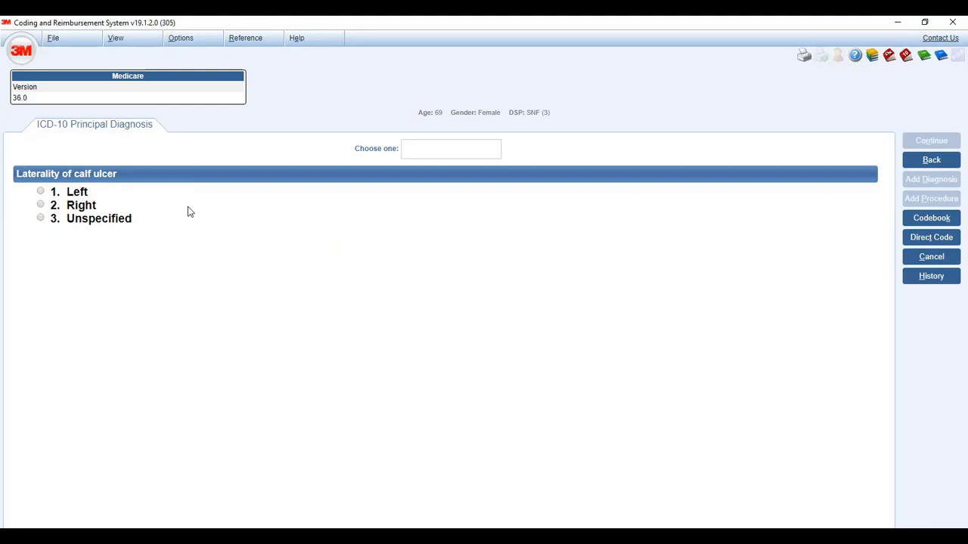
{"action": "left_click", "coordinate": [185, 211]}
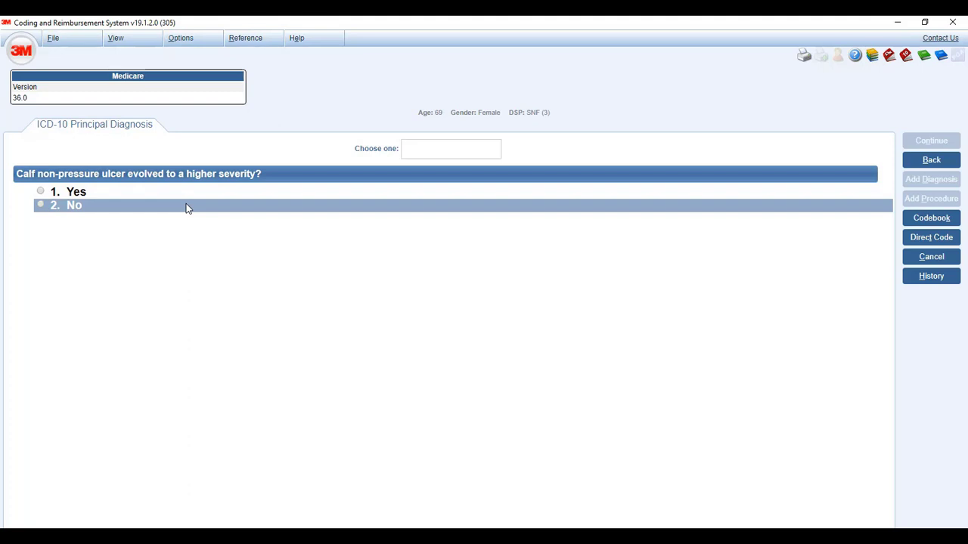
{"action": "left_click", "coordinate": [188, 205]}
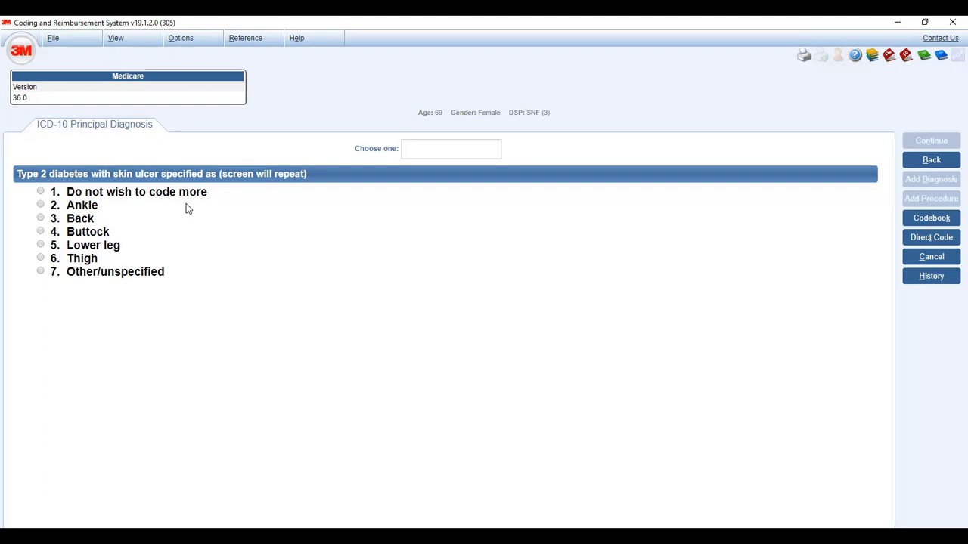
Add a right ankle ulcer with exposed fat layer that has not evolved to a higher severity.
{"action": "left_click", "coordinate": [186, 204]}
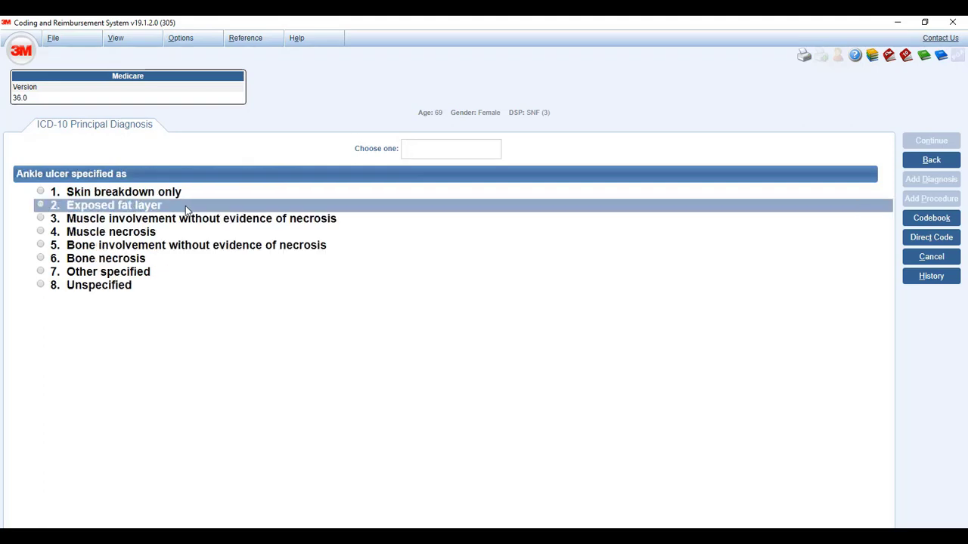
{"action": "left_click", "coordinate": [689, 209]}
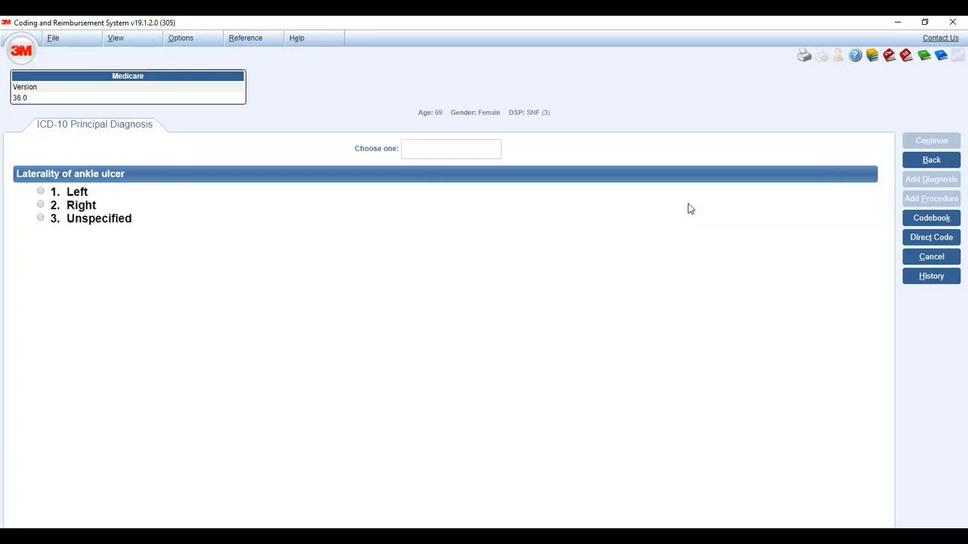
{"action": "left_click", "coordinate": [687, 209]}
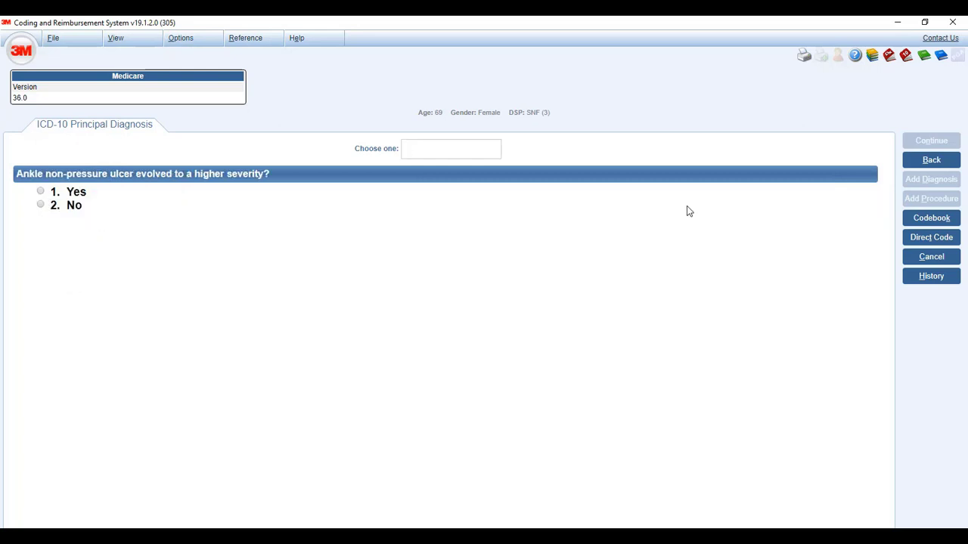
{"action": "left_click", "coordinate": [686, 208]}
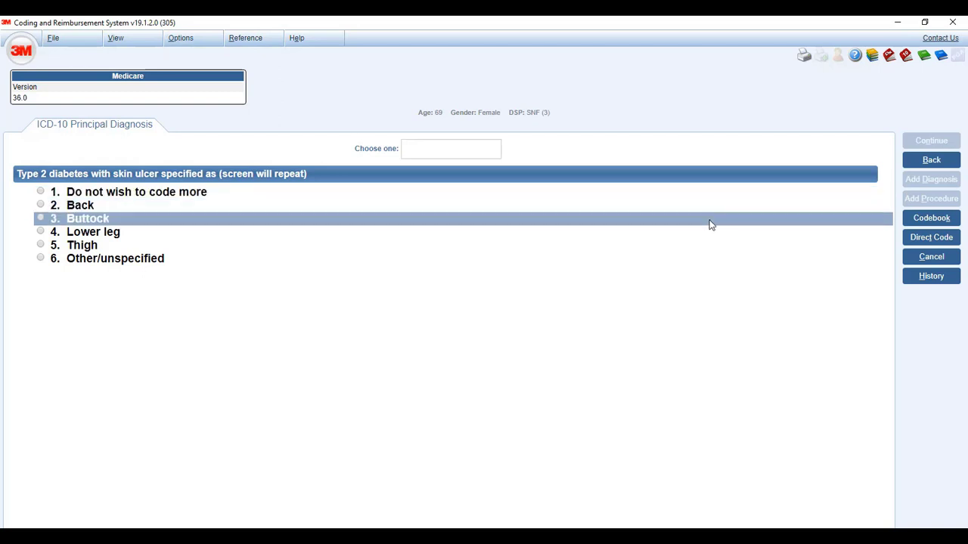
Add a buttock ulcer with muscle necrosis that has not evolved to a higher severity.
{"action": "left_click", "coordinate": [711, 224]}
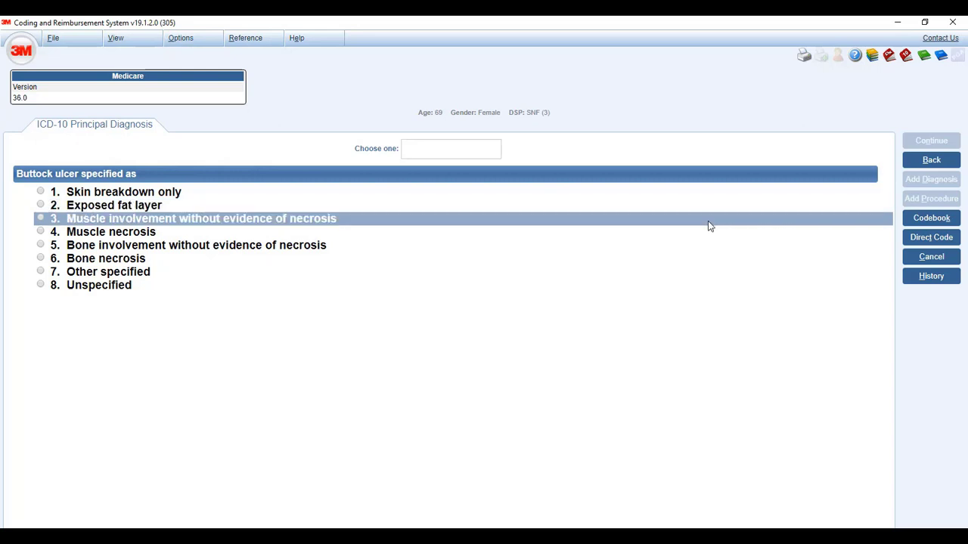
{"action": "left_click", "coordinate": [707, 235]}
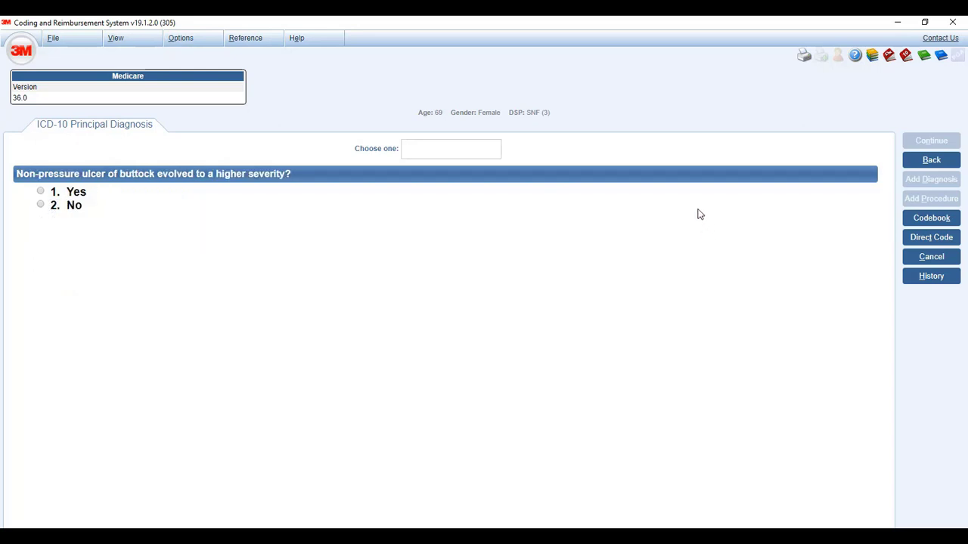
{"action": "left_click", "coordinate": [697, 206]}
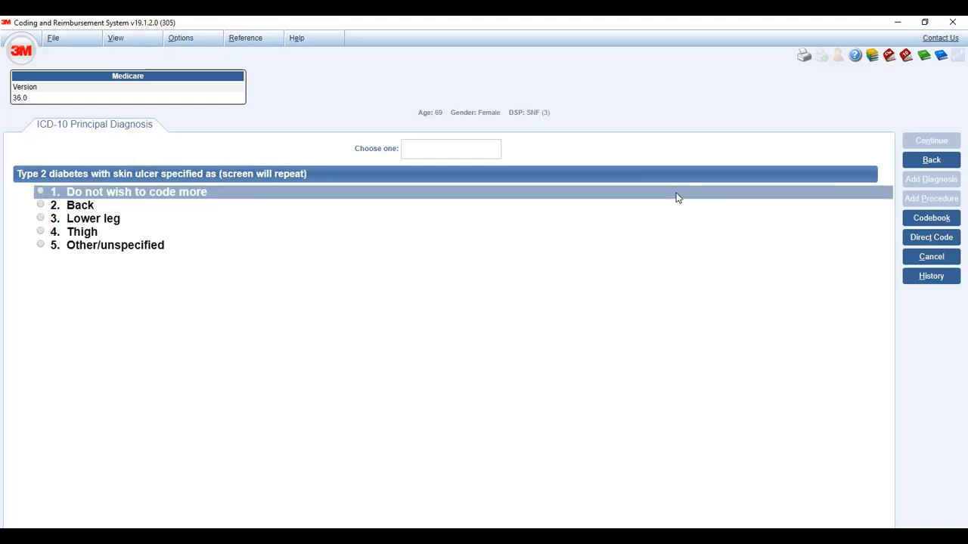
End the skin ulcer coding and record Long term (current) use of insulin as the only diabetes control.
{"action": "left_click", "coordinate": [677, 197]}
{"action": "left_click", "coordinate": [674, 204]}
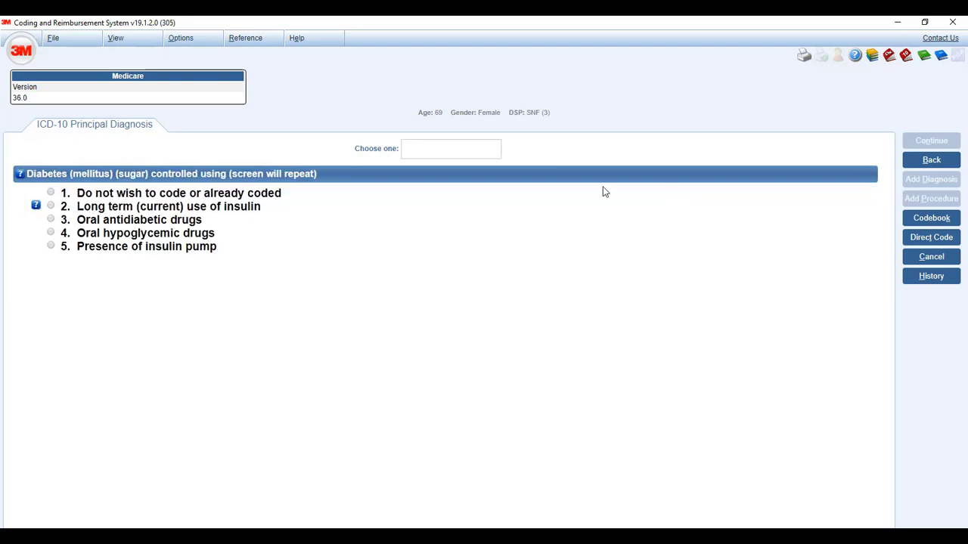
{"action": "left_click", "coordinate": [573, 202]}
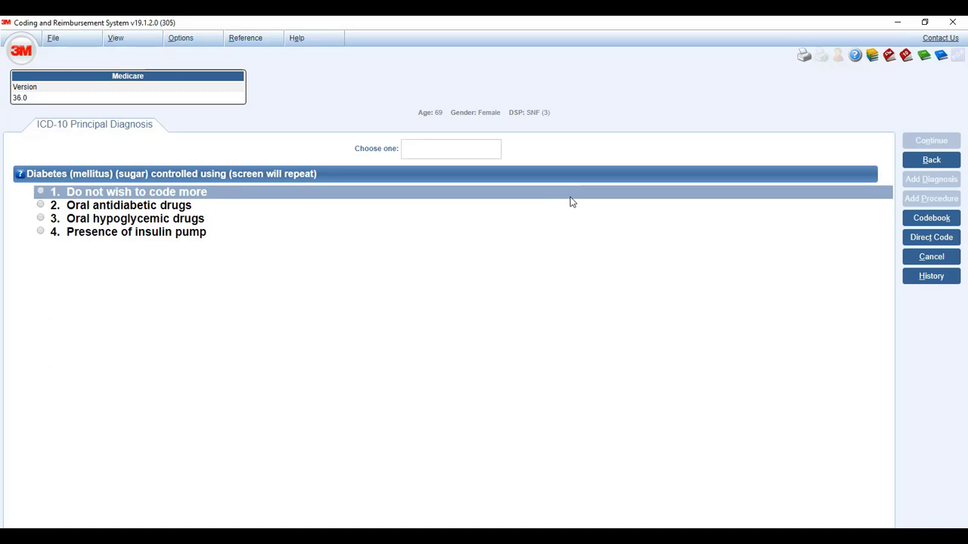
{"action": "left_click", "coordinate": [573, 202]}
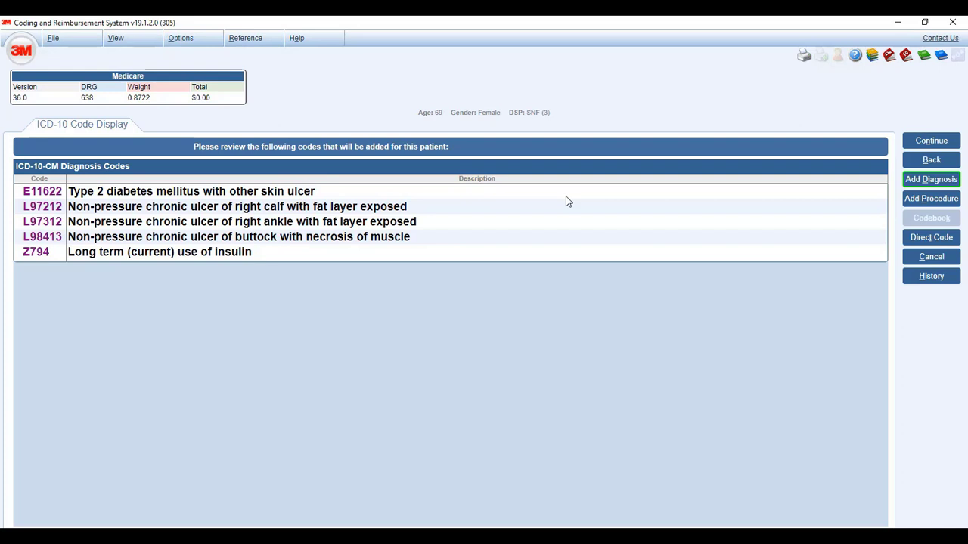
Start another diagnosis, open the integrated codebook and search its diagnosis index for underdosing.
{"action": "left_click", "coordinate": [916, 182]}
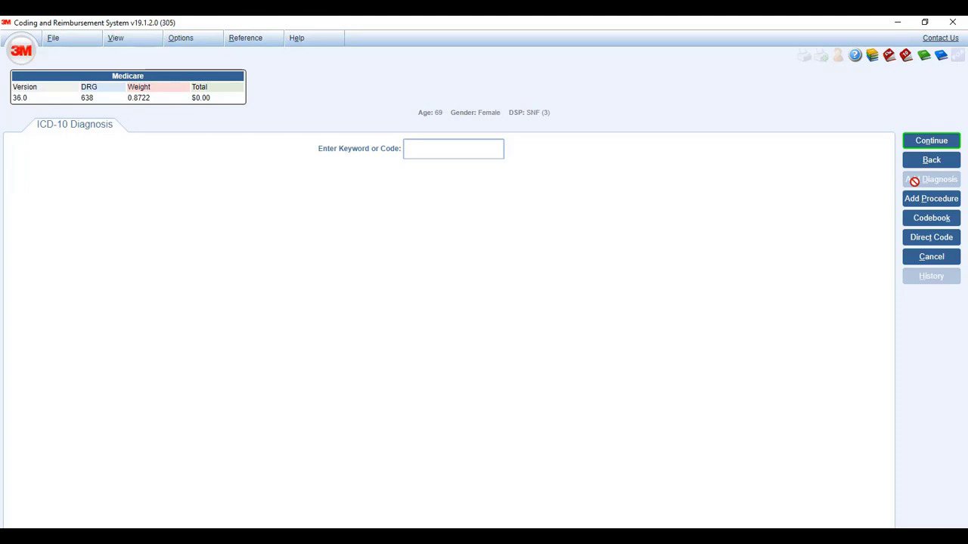
{"action": "left_click", "coordinate": [923, 221]}
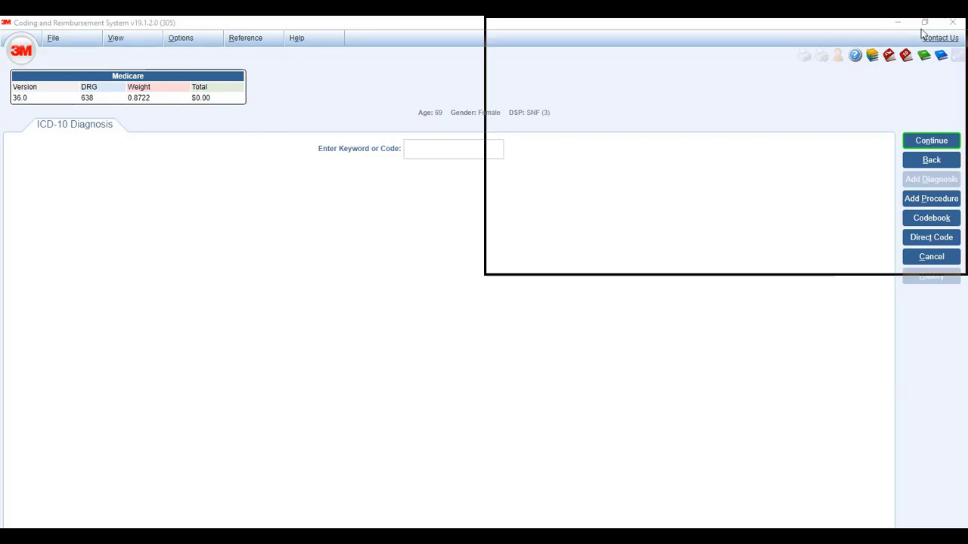
{"action": "left_click_drag", "start_coordinate": [898, 33], "coordinate": [244, 53]}
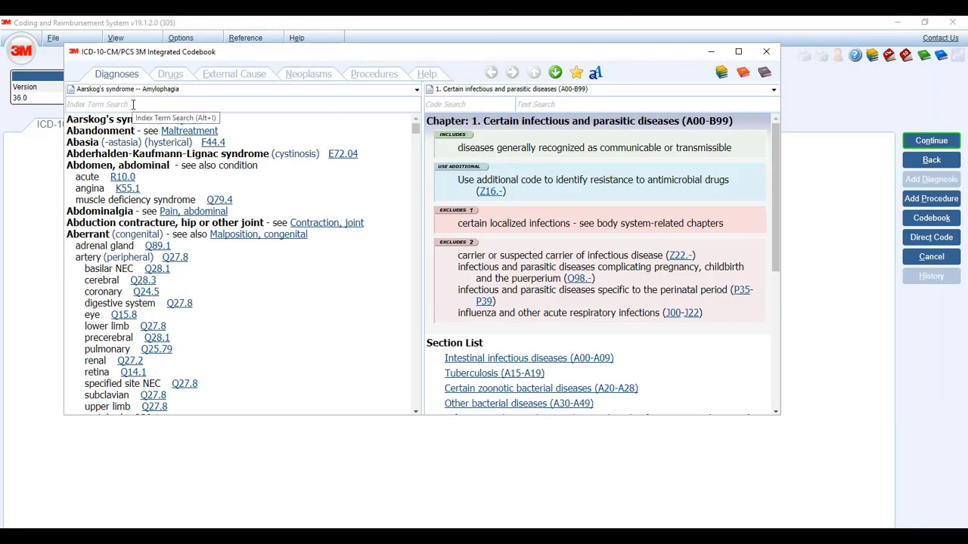
{"action": "left_click", "coordinate": [132, 104]}
{"action": "type", "text": "underdosing"}
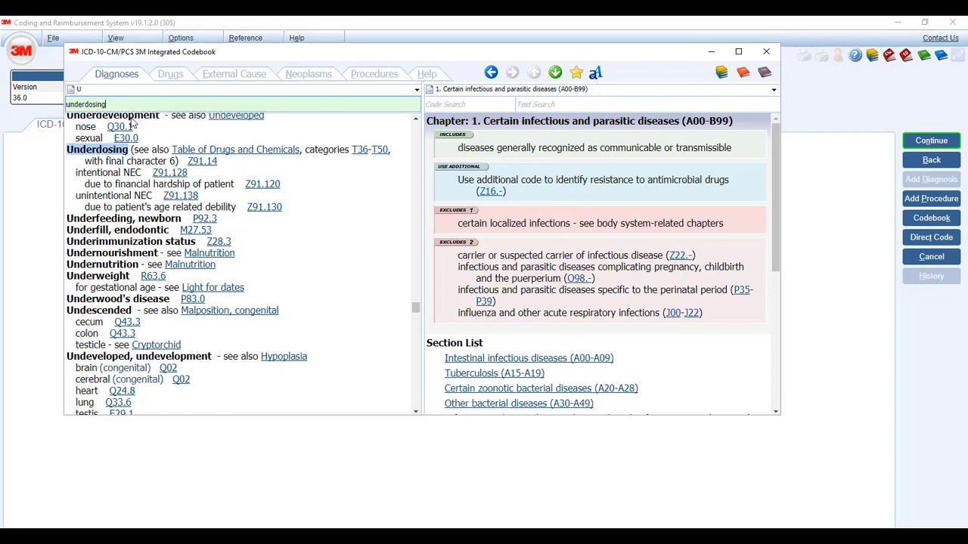
Follow the underdosing entry to the Table of Drugs and Chemicals and search it for insulin.
{"action": "left_click", "coordinate": [197, 151]}
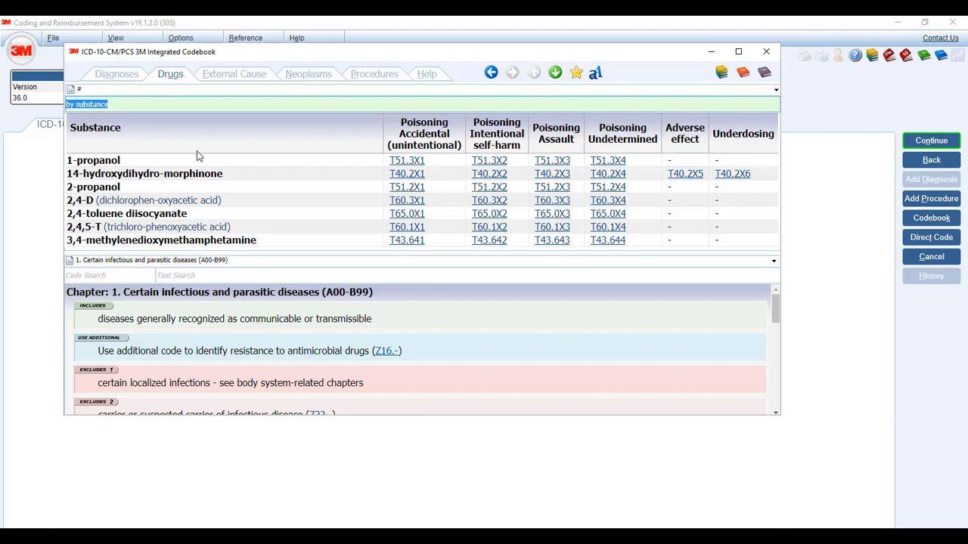
{"action": "left_click_drag", "start_coordinate": [116, 105], "coordinate": [67, 104]}
{"action": "type", "text": "insulin"}
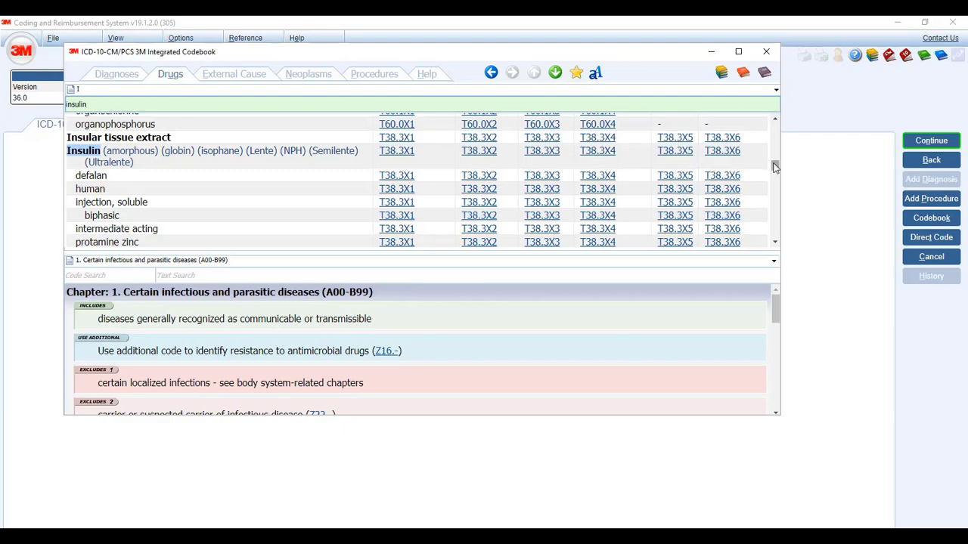
Check the column headings of the Table of Drugs and Chemicals and open insulin's underdosing code T38.3X6.
{"action": "left_click_drag", "start_coordinate": [774, 160], "coordinate": [774, 121]}
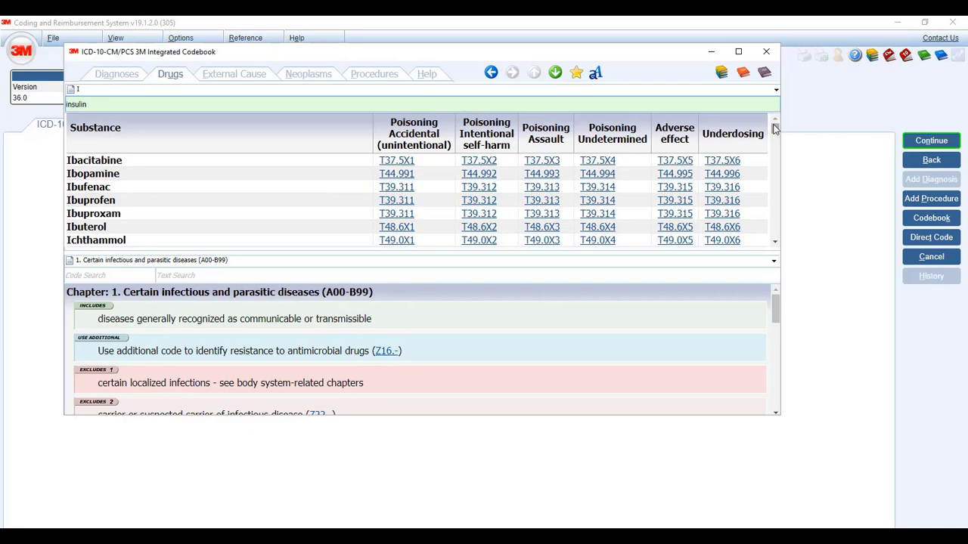
{"action": "left_click_drag", "start_coordinate": [775, 127], "coordinate": [776, 165]}
{"action": "left_click", "coordinate": [724, 166]}
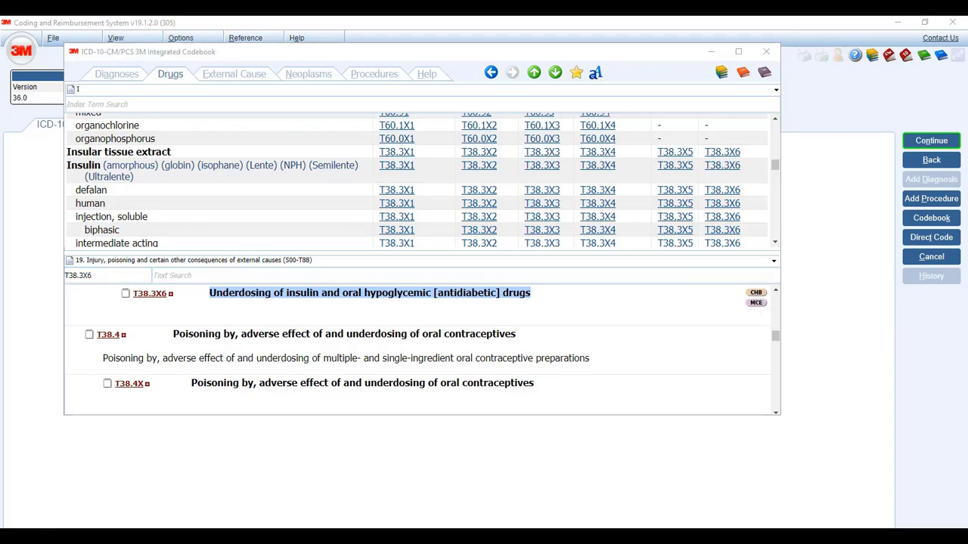
Review the coding handbook references and the inpatient MCE edits for code T38.3X6.
{"action": "left_click_drag", "start_coordinate": [597, 69], "coordinate": [382, 69]}
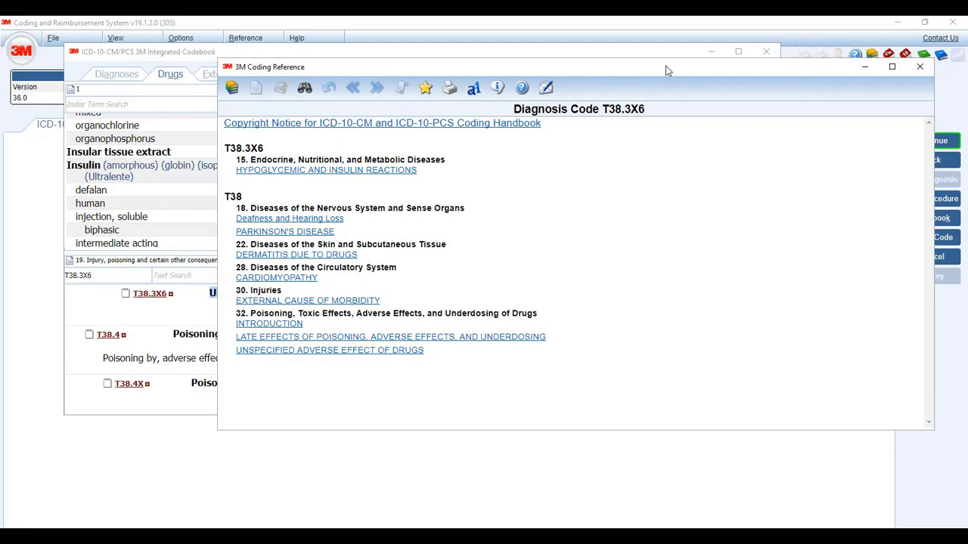
{"action": "left_click_drag", "start_coordinate": [675, 72], "coordinate": [967, 73]}
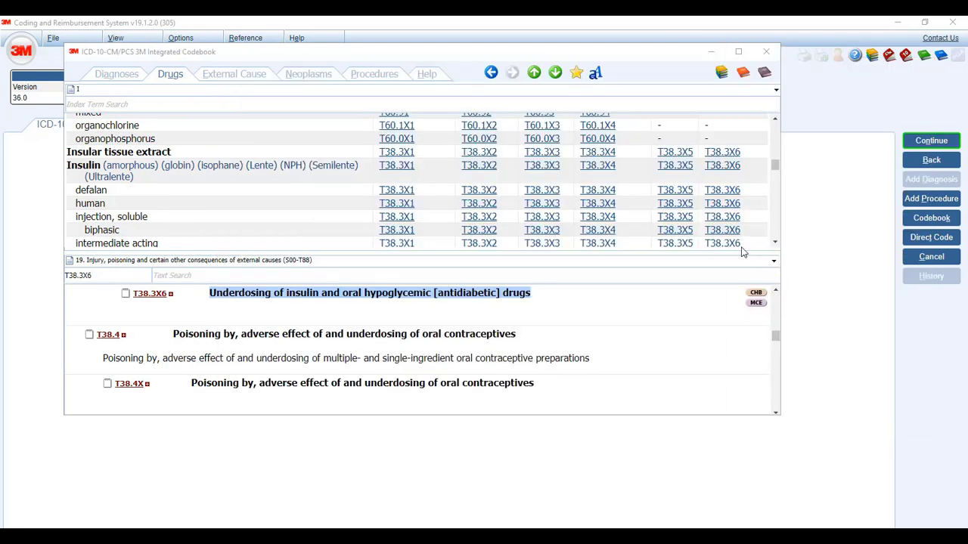
{"action": "left_click", "coordinate": [756, 303]}
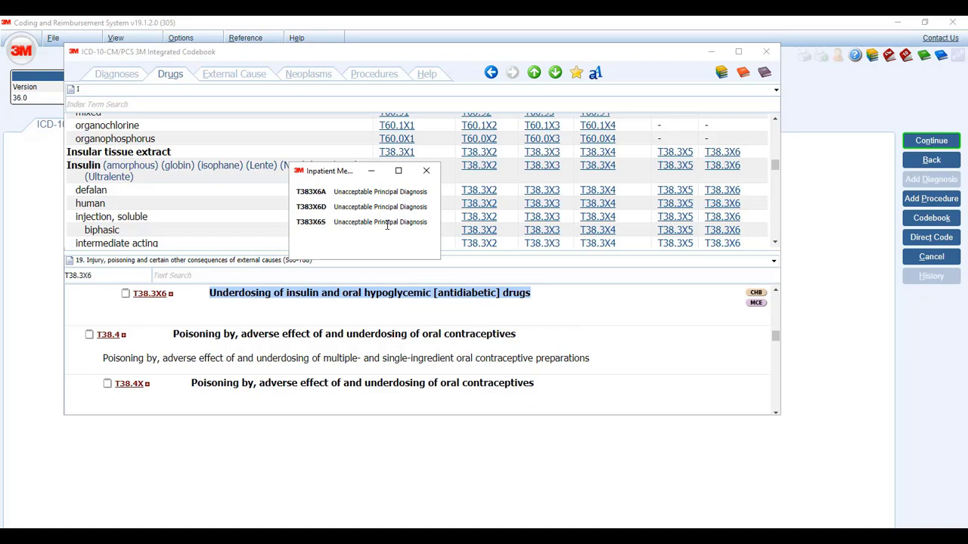
{"action": "left_click", "coordinate": [425, 174]}
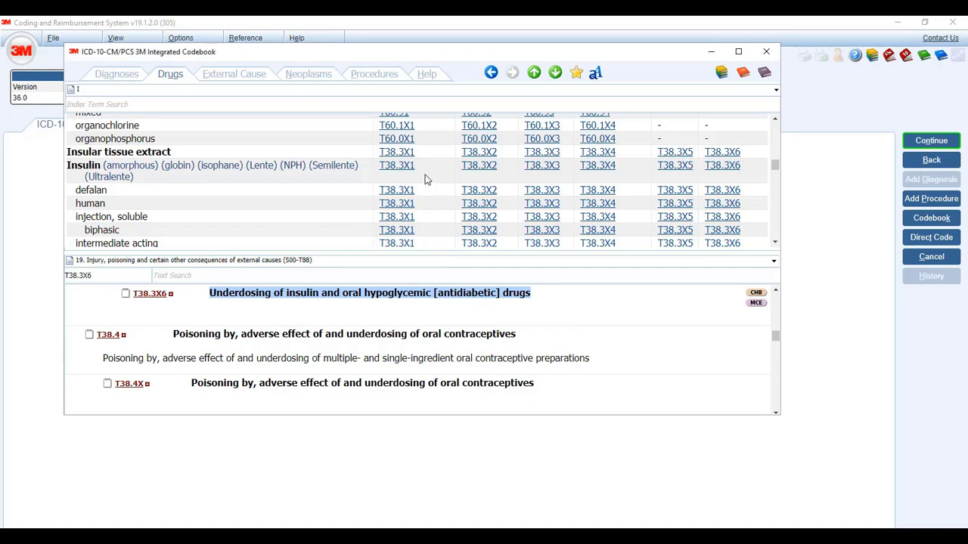
Add T38.3X6A, underdosing of insulin at the initial encounter, and accept its instructional notes.
{"action": "left_click", "coordinate": [154, 298]}
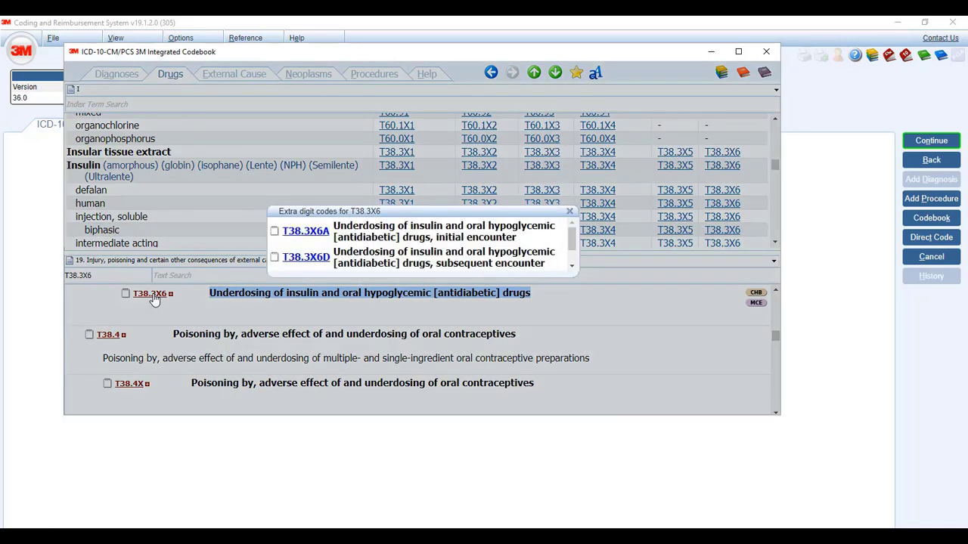
{"action": "left_click", "coordinate": [306, 231]}
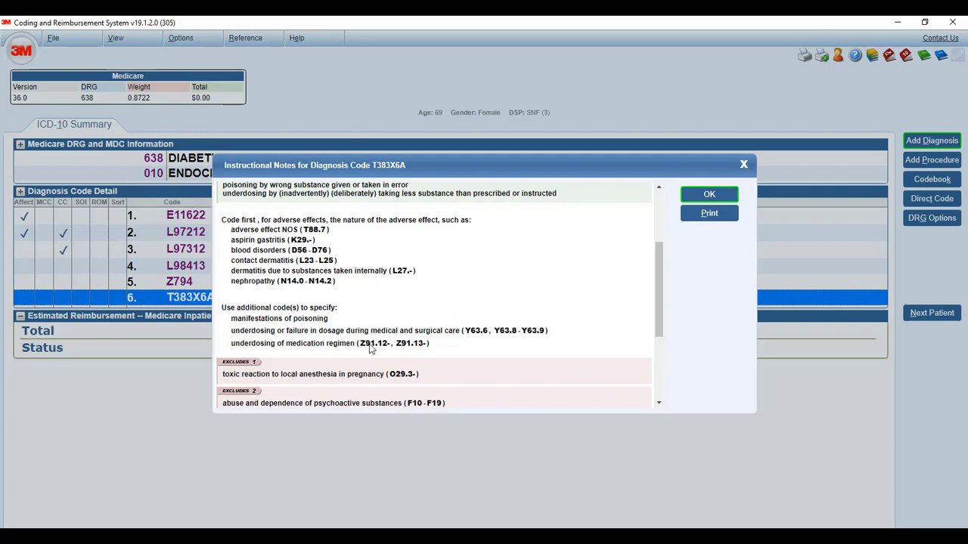
{"action": "left_click", "coordinate": [709, 195]}
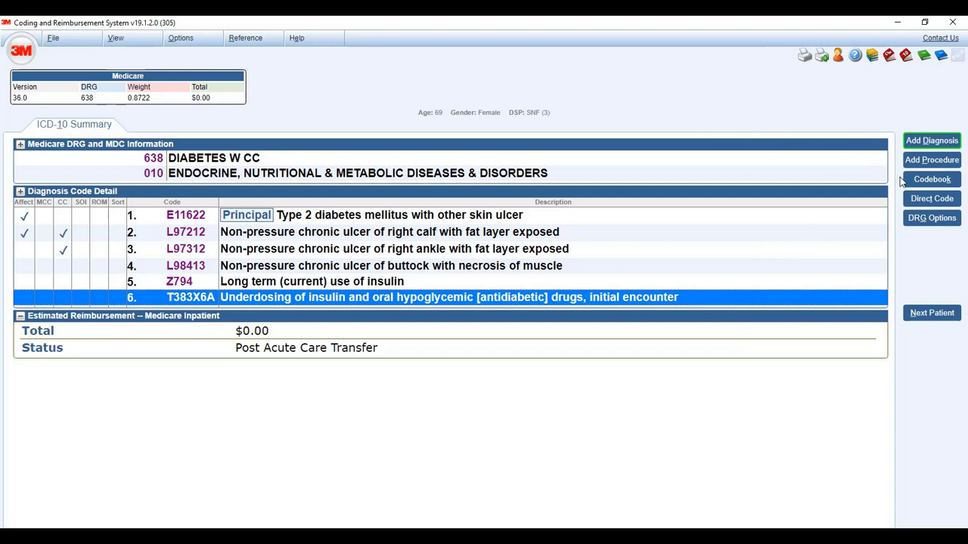
Start another diagnosis with the keyword NONC and choose noncompliance with medication regimen due to underdosing.
{"action": "left_click", "coordinate": [927, 142]}
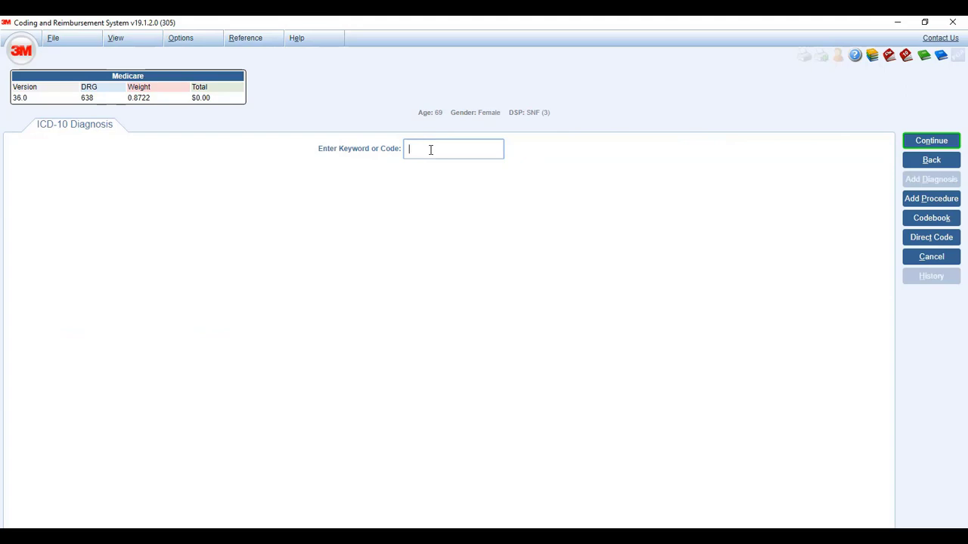
{"action": "type", "text": "NONC"}
{"action": "key", "text": "Return"}
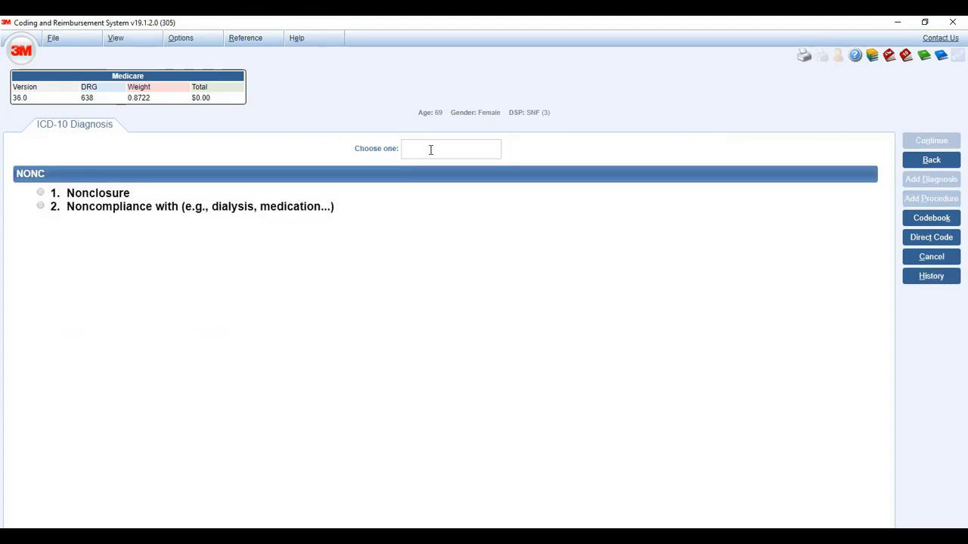
{"action": "left_click", "coordinate": [306, 212]}
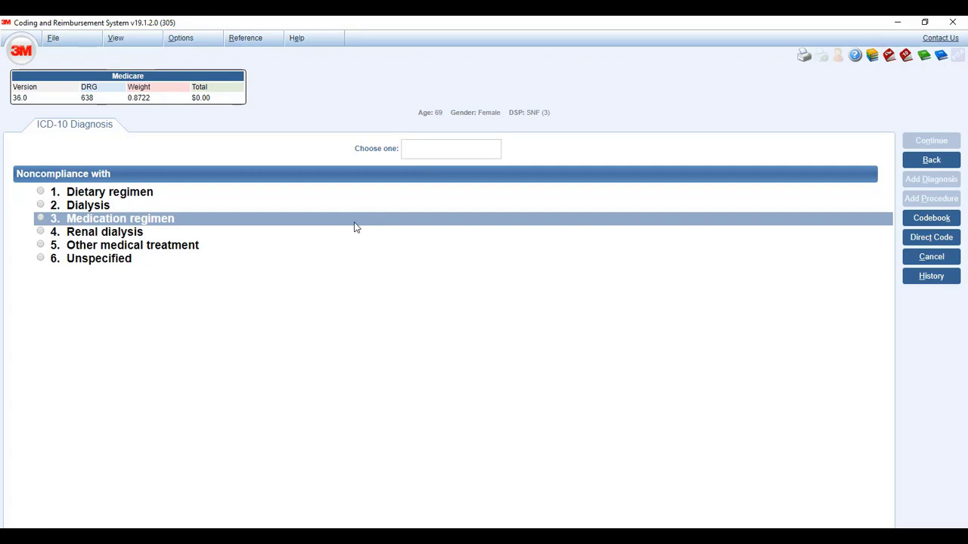
{"action": "left_click", "coordinate": [354, 222]}
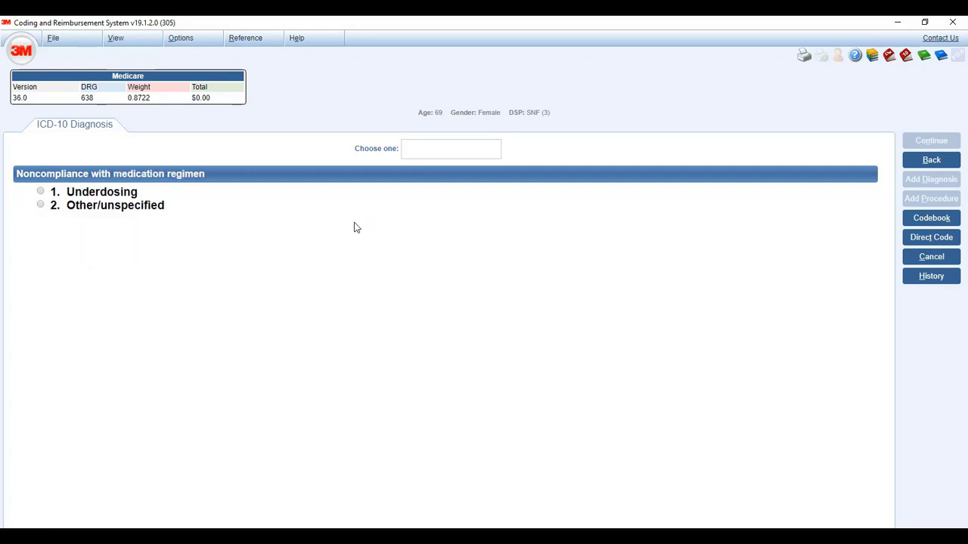
{"action": "left_click", "coordinate": [99, 194]}
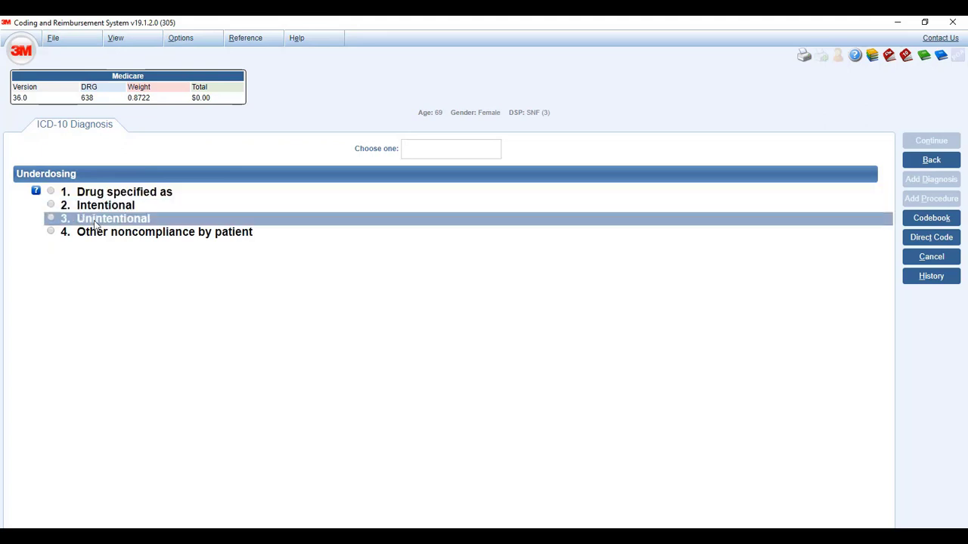
Specify the underdosing as unintentional for other/unspecified reason, skip coding the drug and manifestation, and add the diagnosis to the summary.
{"action": "left_click", "coordinate": [97, 219]}
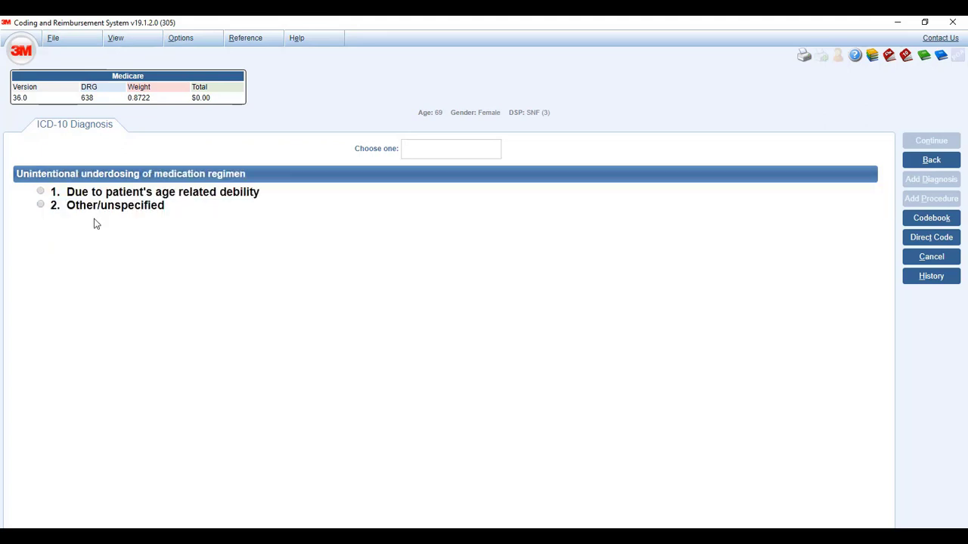
{"action": "left_click", "coordinate": [96, 208]}
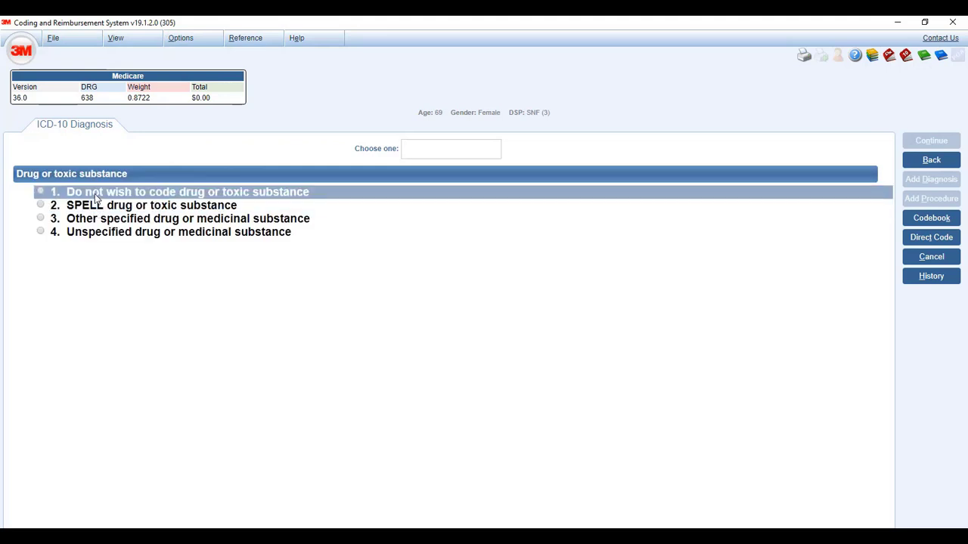
{"action": "left_click", "coordinate": [96, 195]}
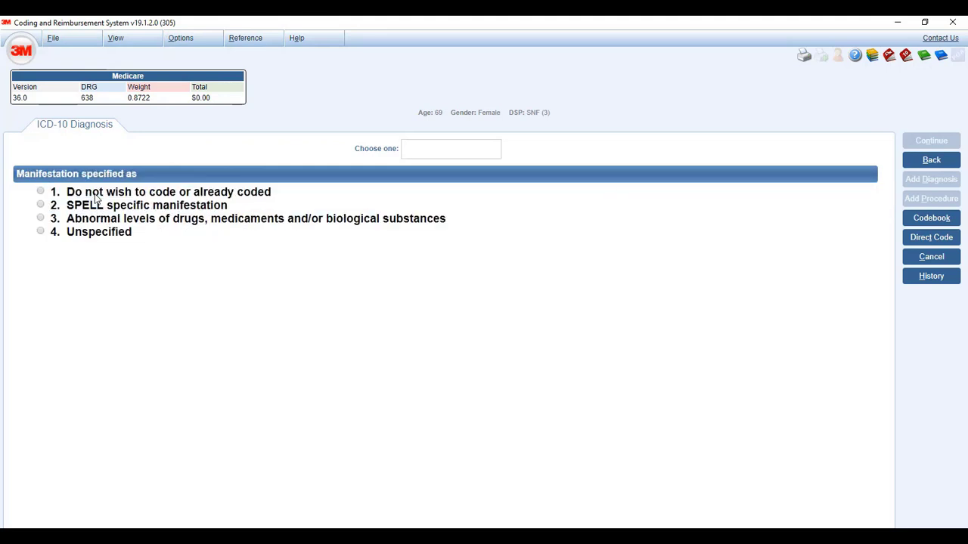
{"action": "left_click", "coordinate": [96, 194]}
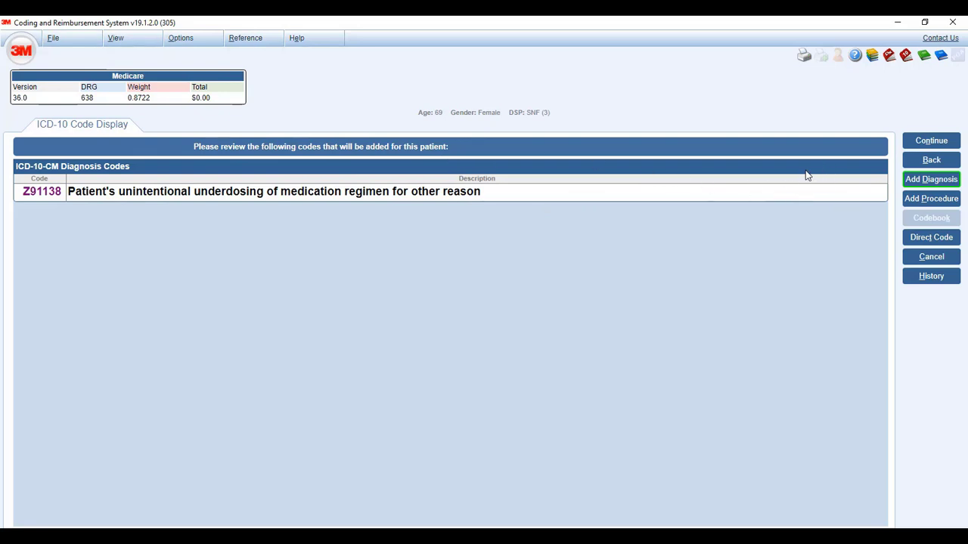
{"action": "left_click", "coordinate": [913, 179]}
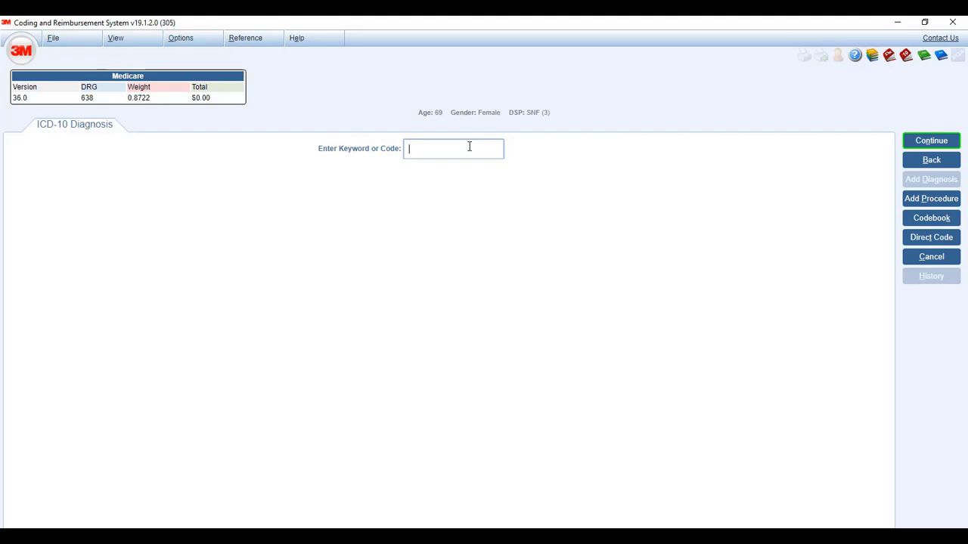
{"action": "key", "text": "Escape"}
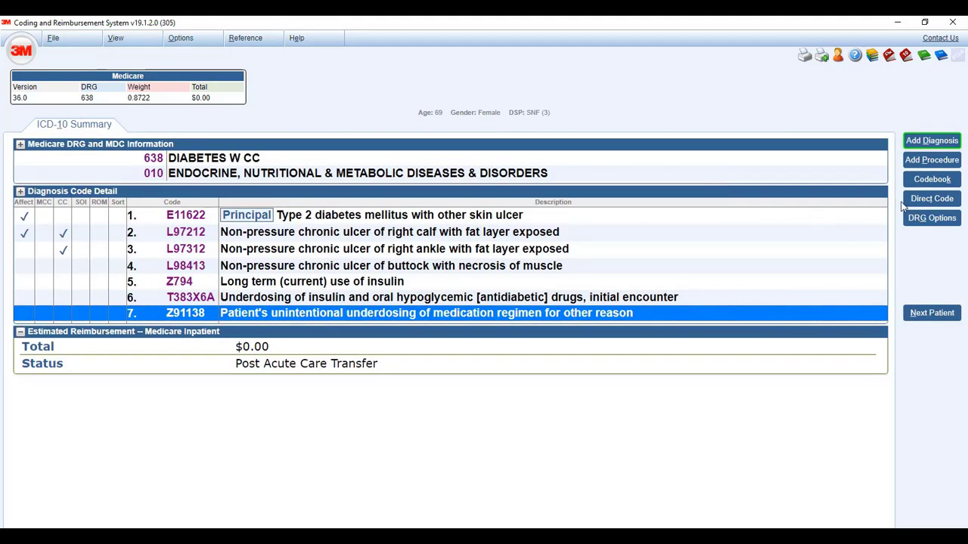
Enter diagnosis code Z63.6 directly and accept its instructional notes.
{"action": "left_click", "coordinate": [928, 201]}
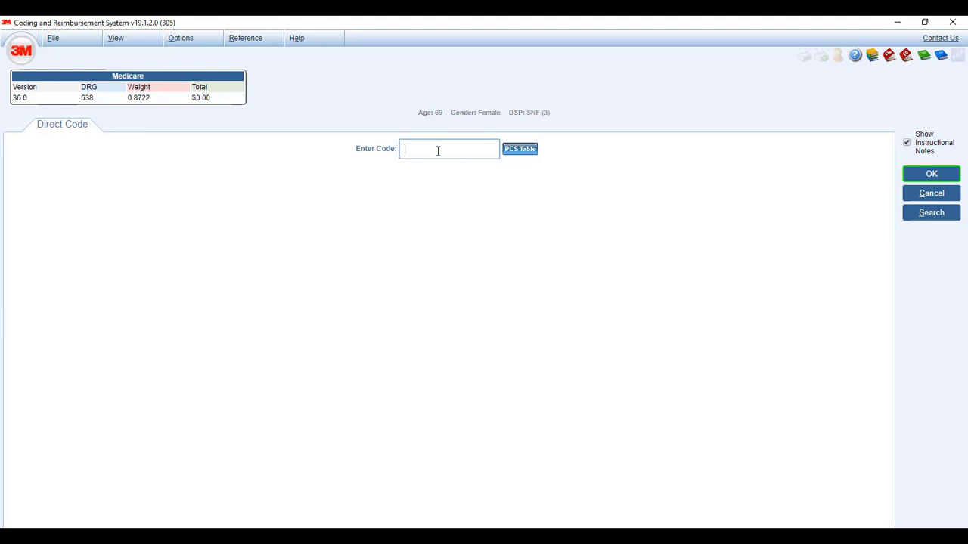
{"action": "type", "text": "Z63.6"}
{"action": "left_click", "coordinate": [931, 176]}
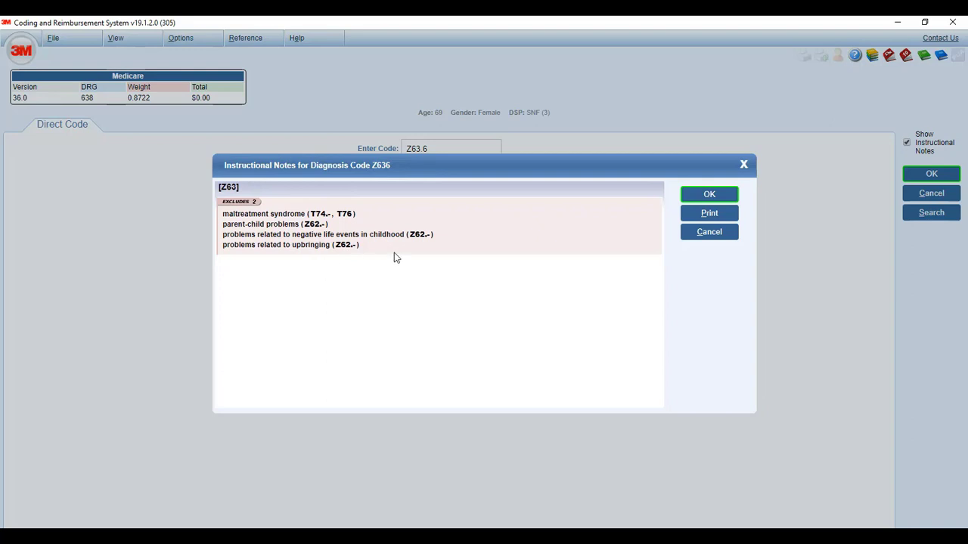
{"action": "left_click", "coordinate": [708, 195]}
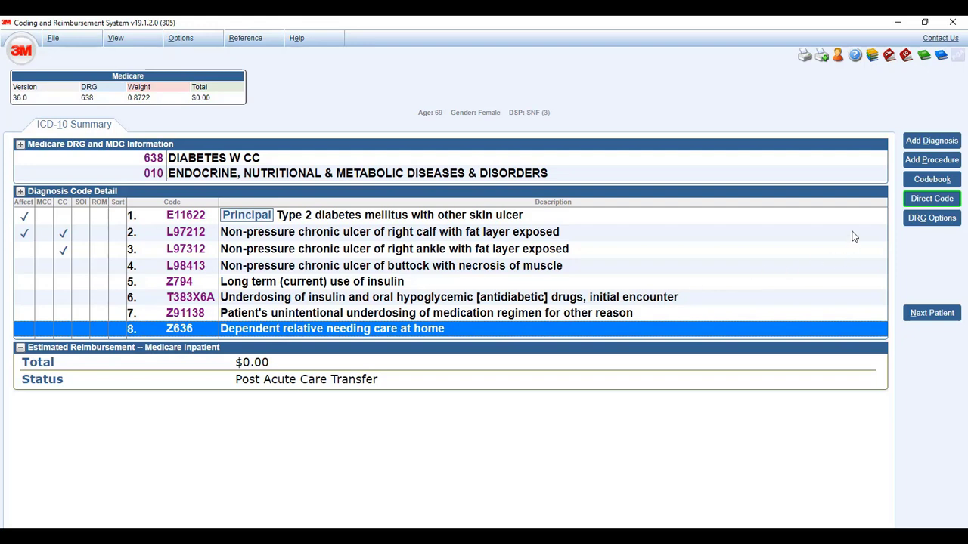
Start a procedure from the PCS table with section Medical and Surgical, body system Muscles and operation Excision.
{"action": "left_click", "coordinate": [919, 160]}
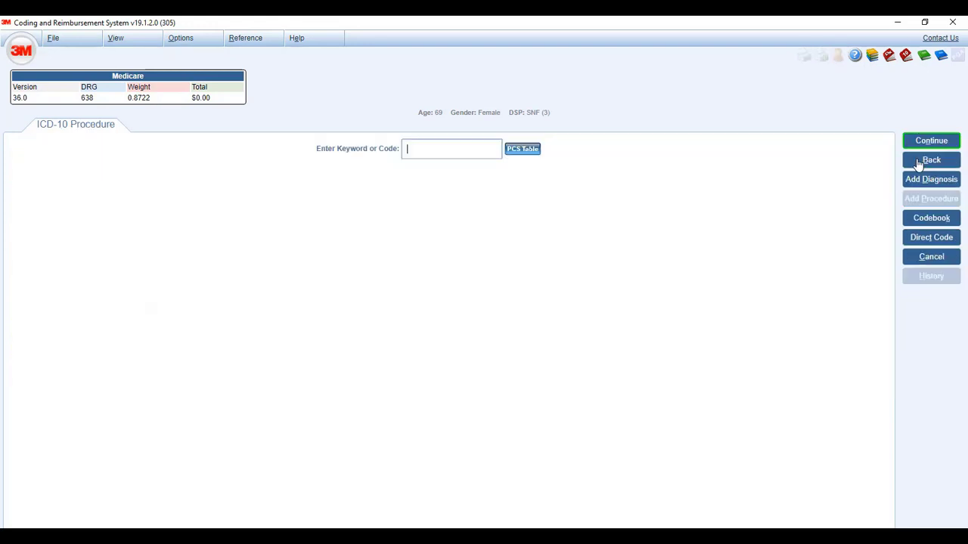
{"action": "left_click", "coordinate": [527, 152]}
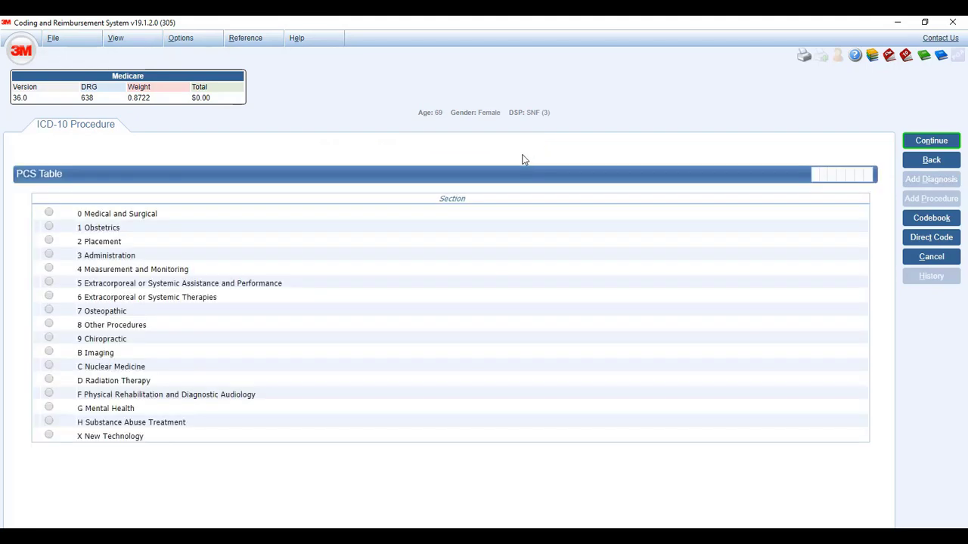
{"action": "left_click", "coordinate": [49, 214]}
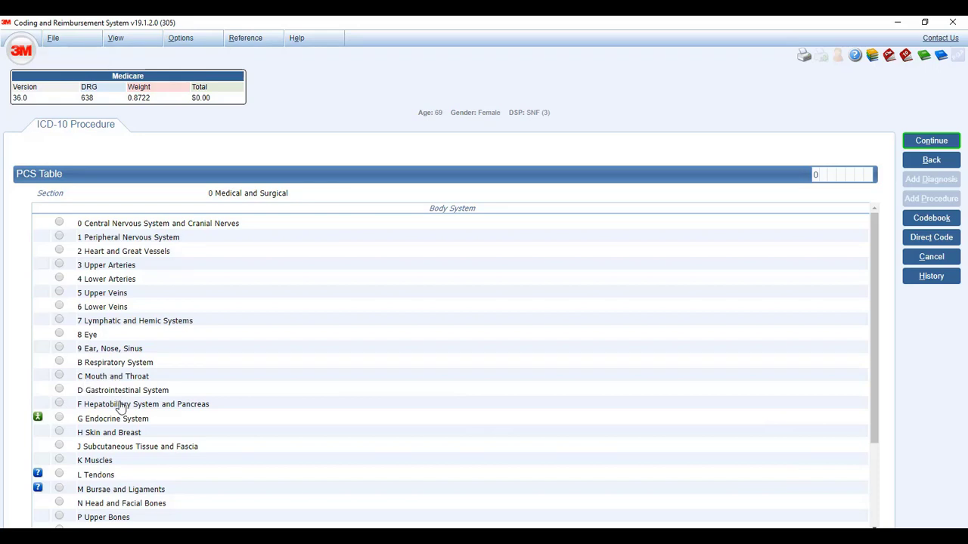
{"action": "left_click", "coordinate": [59, 460]}
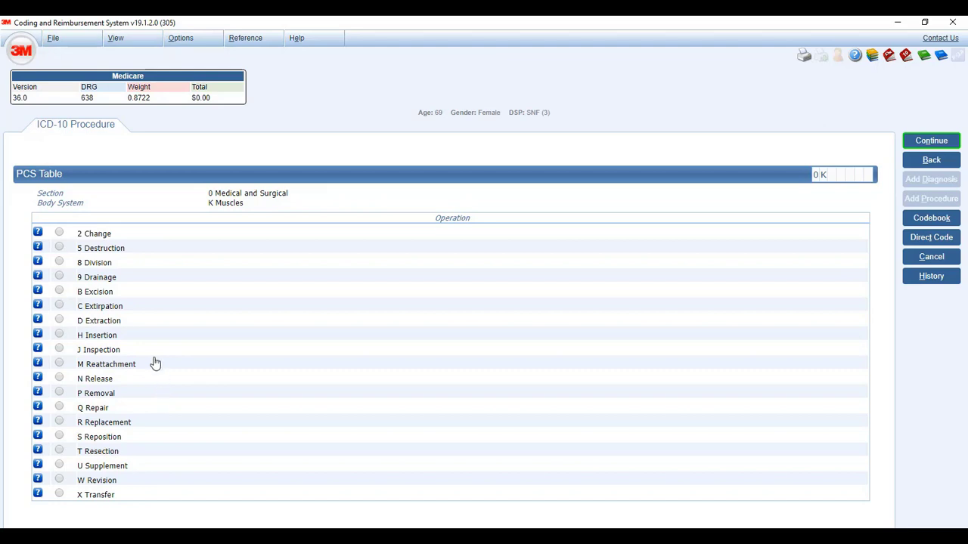
{"action": "left_click", "coordinate": [110, 294]}
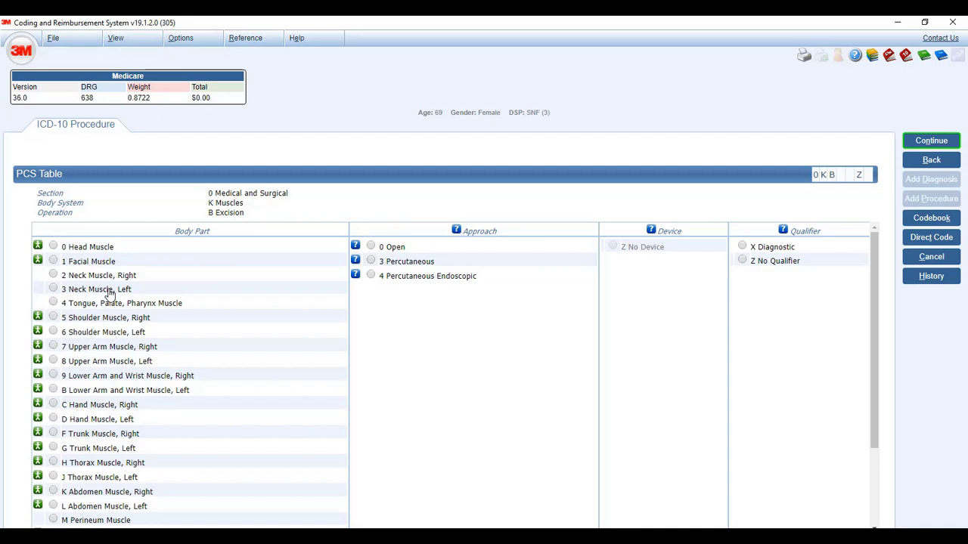
Complete the excision code with body part Hip Muscle, Right, an Open approach and No Qualifier.
{"action": "scroll", "coordinate": [175, 420], "scroll_direction": "down", "scroll_amount": 1}
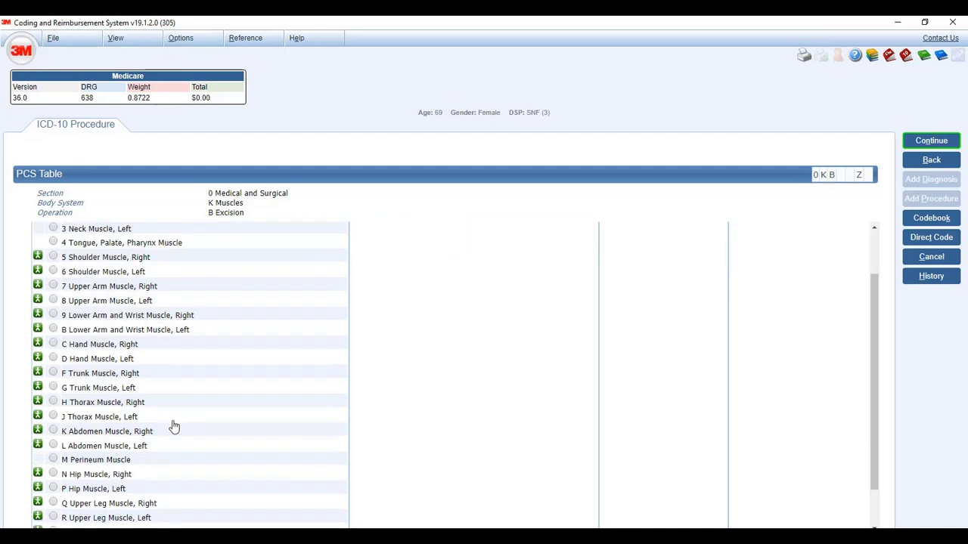
{"action": "scroll", "coordinate": [173, 427], "scroll_direction": "down", "scroll_amount": 1}
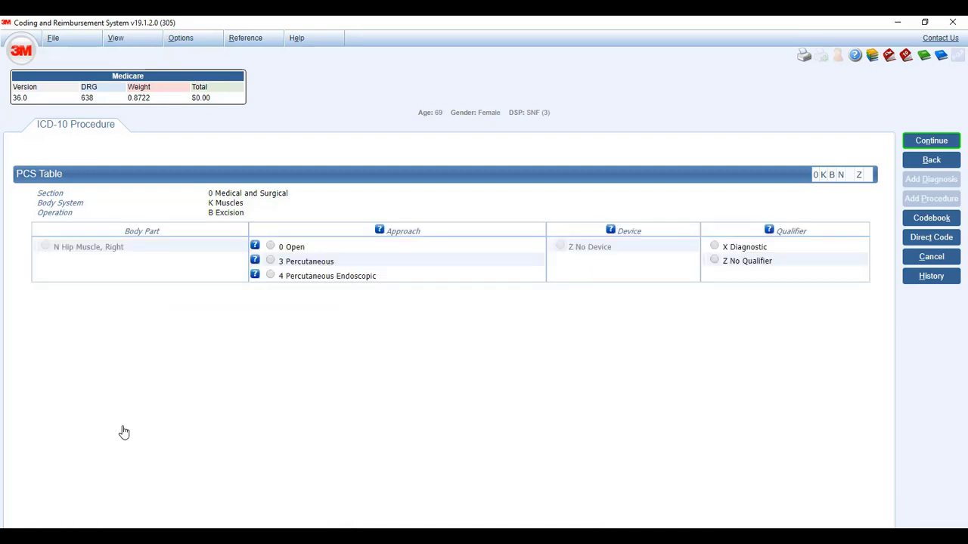
{"action": "left_click", "coordinate": [295, 249]}
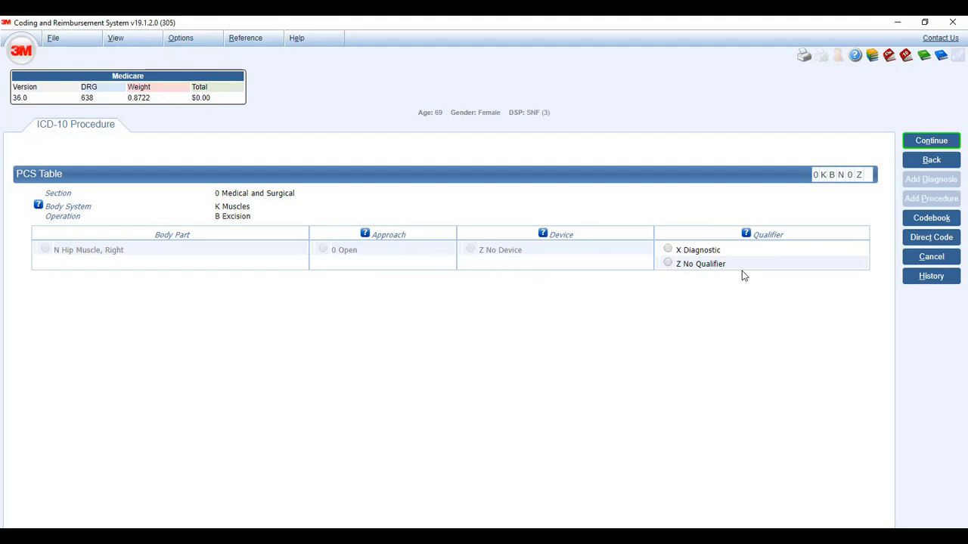
{"action": "left_click", "coordinate": [702, 265]}
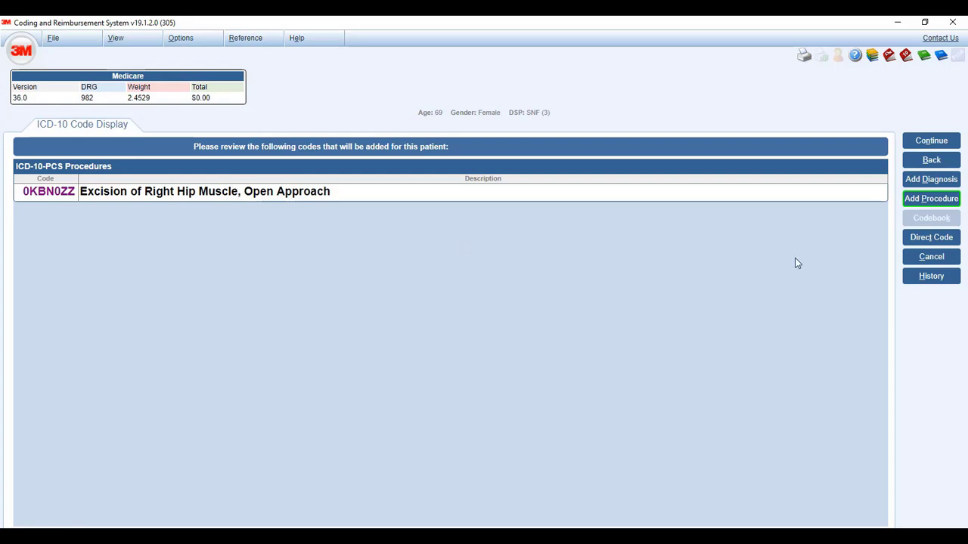
Start another PCS table procedure with section Medical and Surgical, body system Subcutaneous Tissue and Fascia and operation Excision.
{"action": "left_click", "coordinate": [914, 202]}
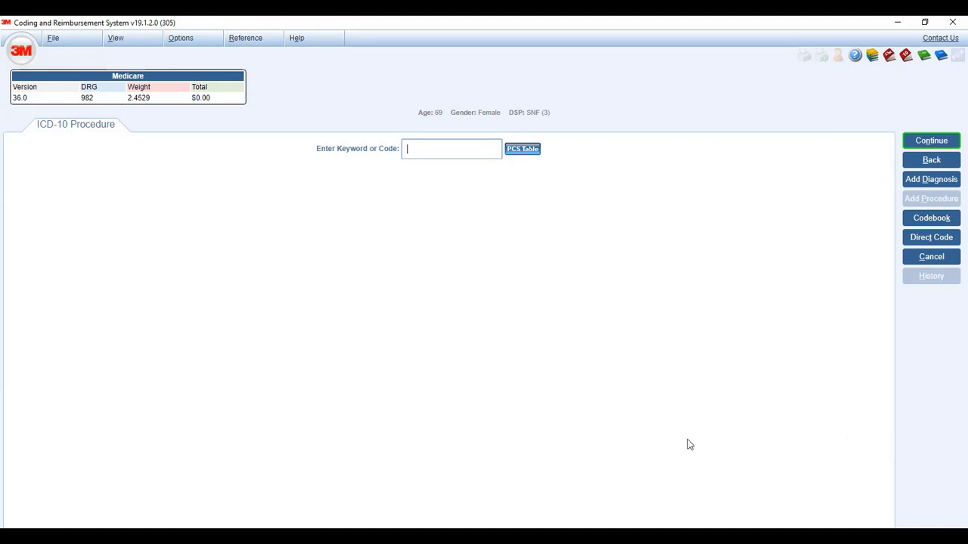
{"action": "left_click", "coordinate": [522, 150]}
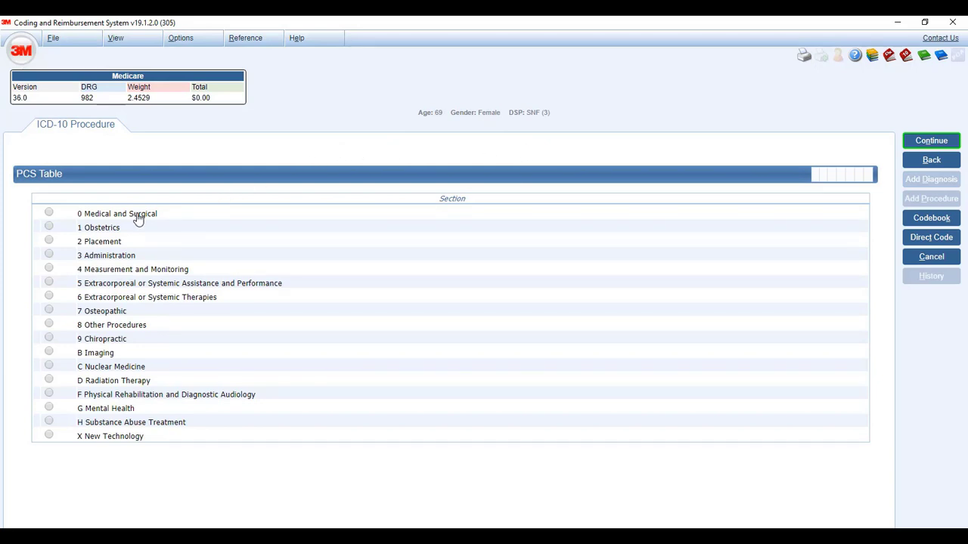
{"action": "left_click", "coordinate": [139, 217]}
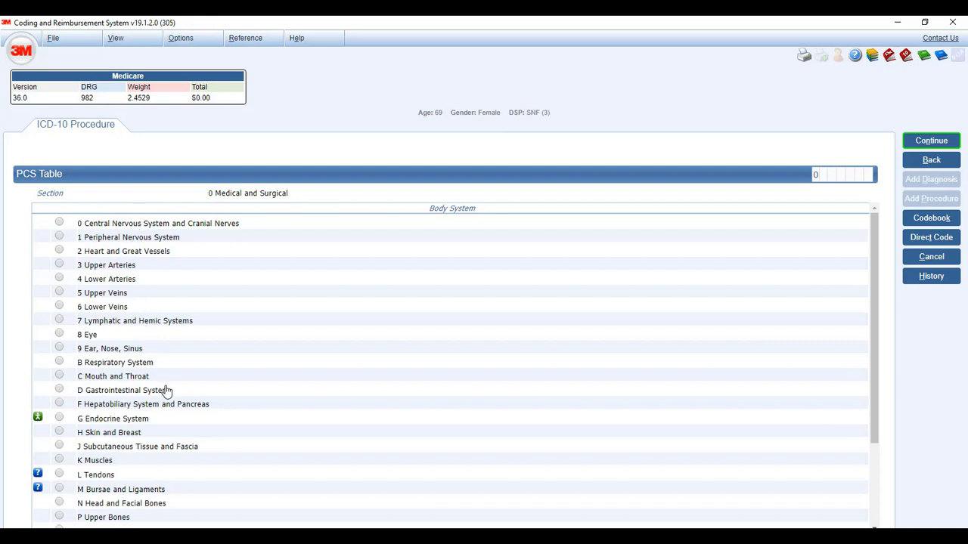
{"action": "left_click", "coordinate": [156, 452]}
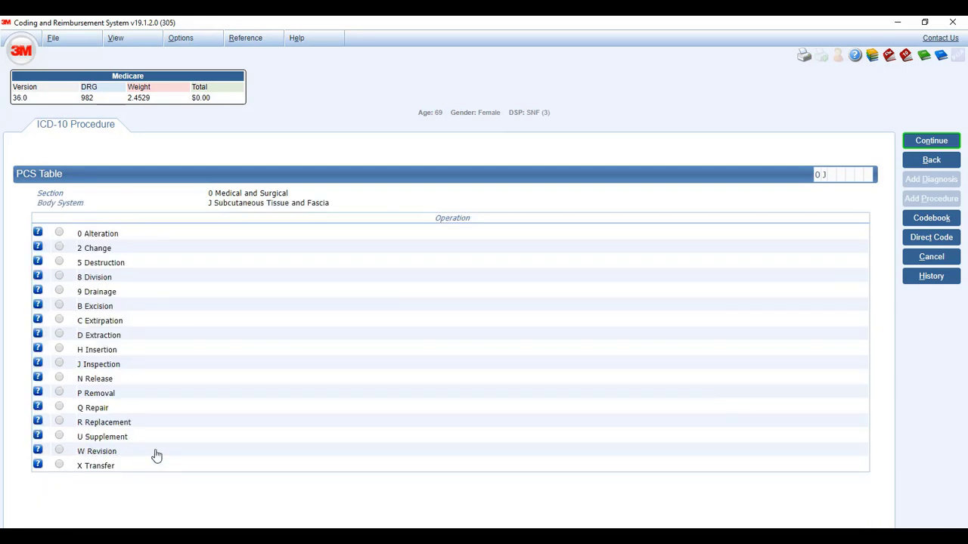
{"action": "left_click", "coordinate": [109, 307]}
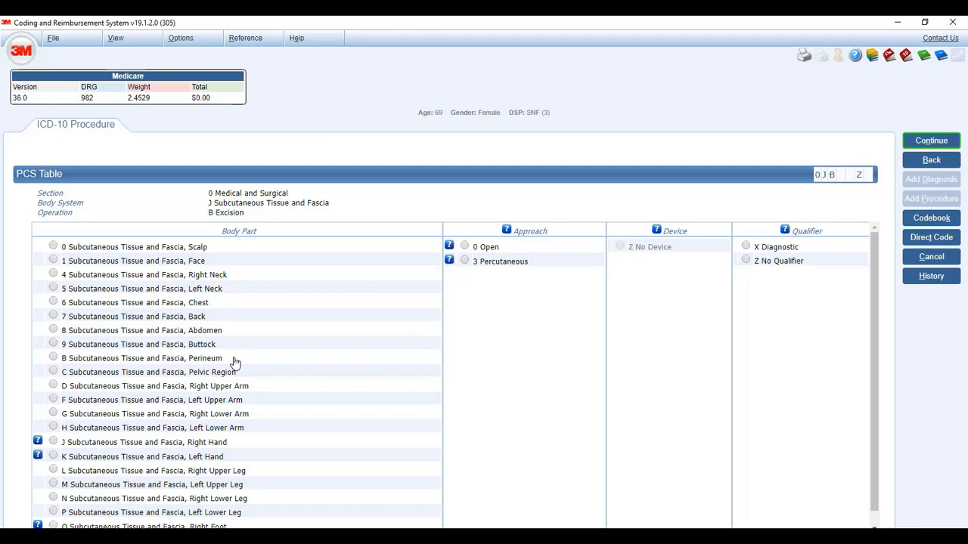
Complete the excision code with body part Subcutaneous Tissue and Fascia, Right Lower Leg, a Percutaneous approach and No Qualifier.
{"action": "scroll", "coordinate": [234, 362], "scroll_direction": "down", "scroll_amount": 1}
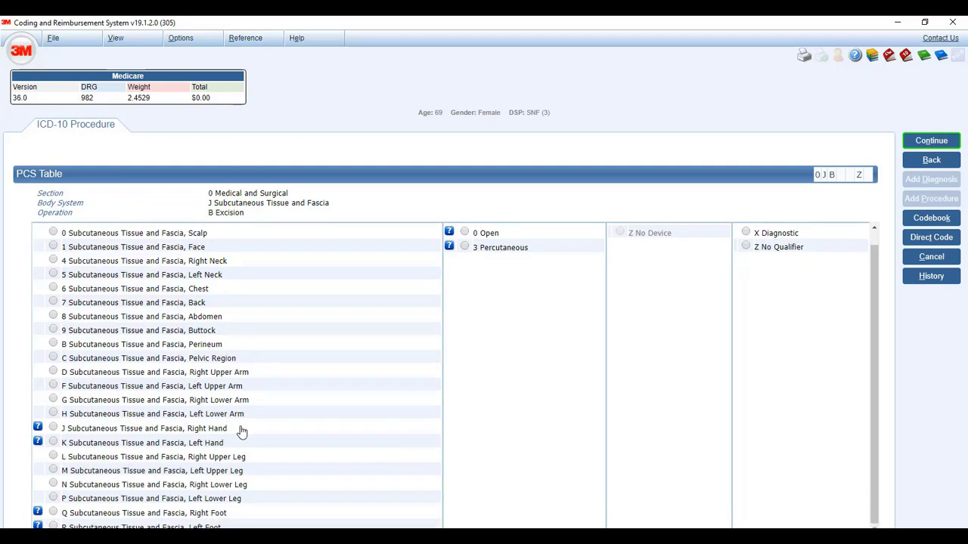
{"action": "left_click", "coordinate": [229, 488]}
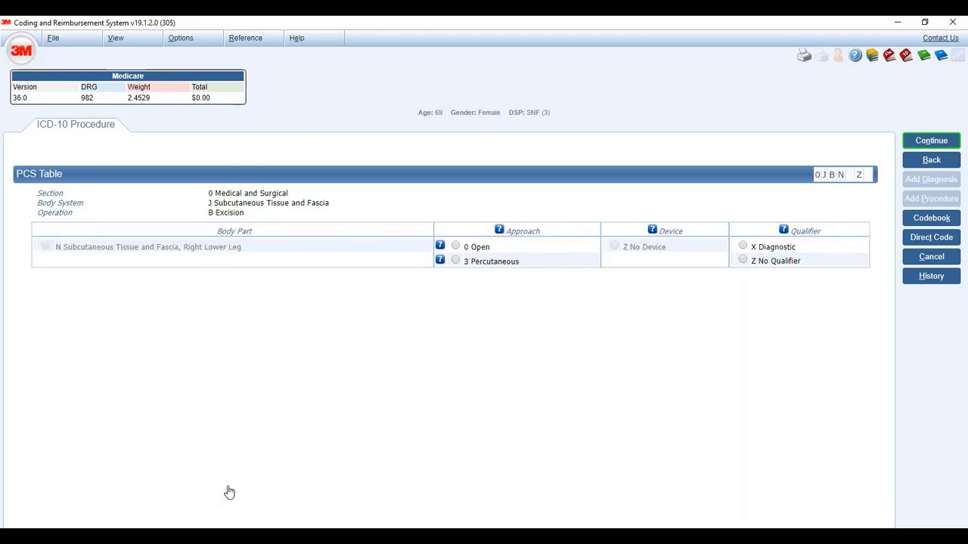
{"action": "left_click", "coordinate": [480, 266]}
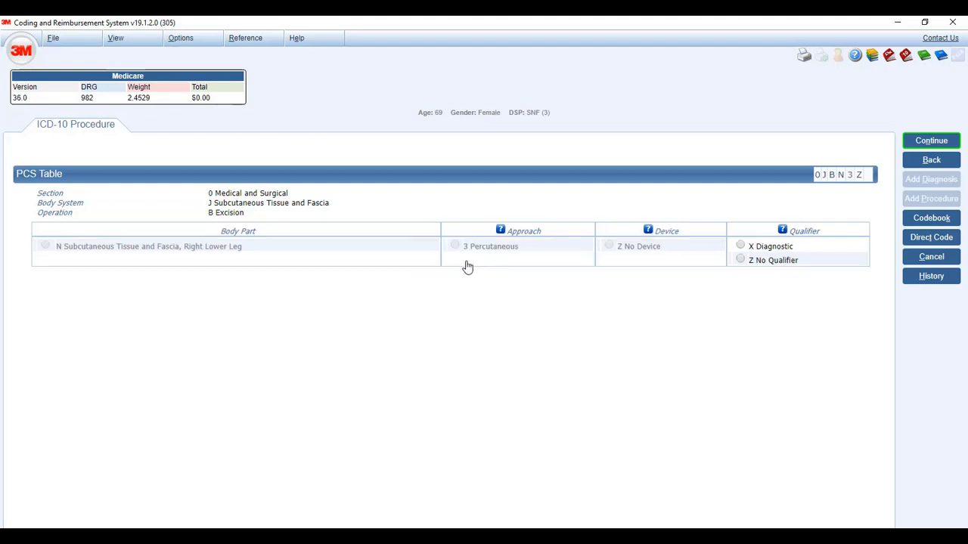
{"action": "left_click", "coordinate": [762, 263]}
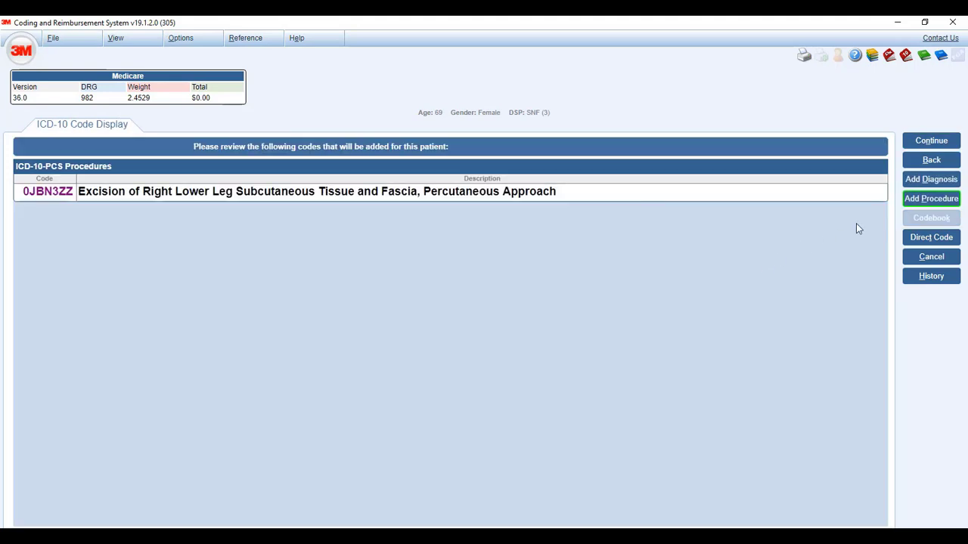
Begin a third procedure from the PCS table as a Medical and Surgical Excision of Subcutaneous Tissue and Fascia.
{"action": "left_click", "coordinate": [923, 200]}
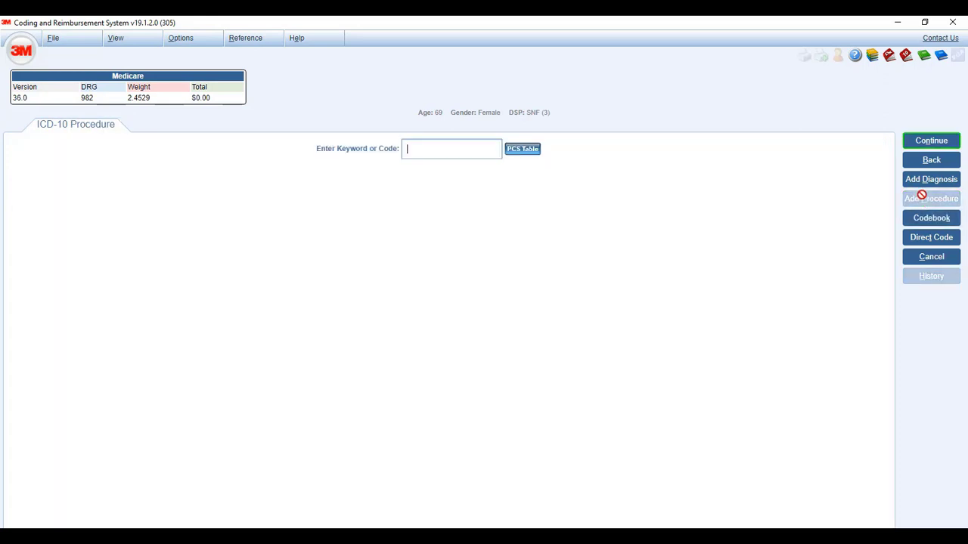
{"action": "left_click", "coordinate": [520, 154]}
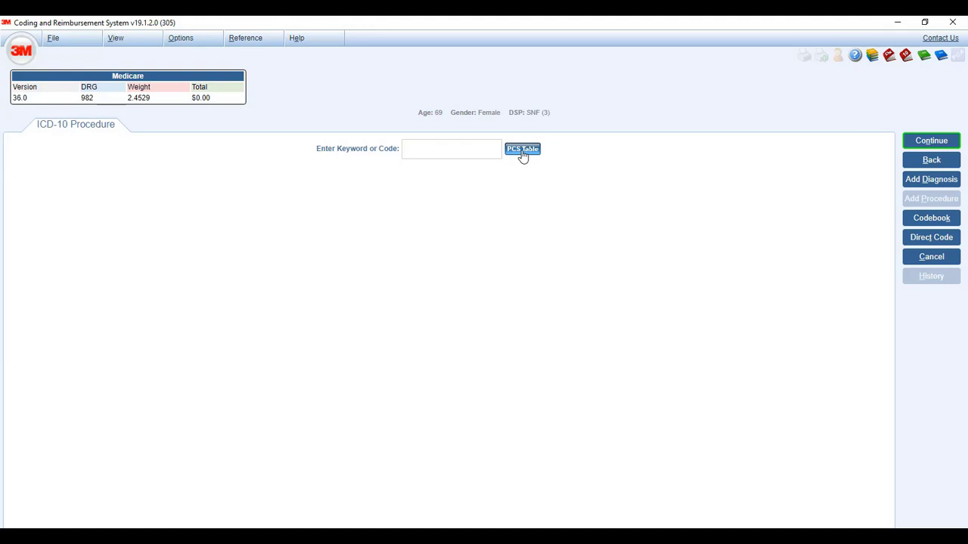
{"action": "left_click", "coordinate": [522, 155]}
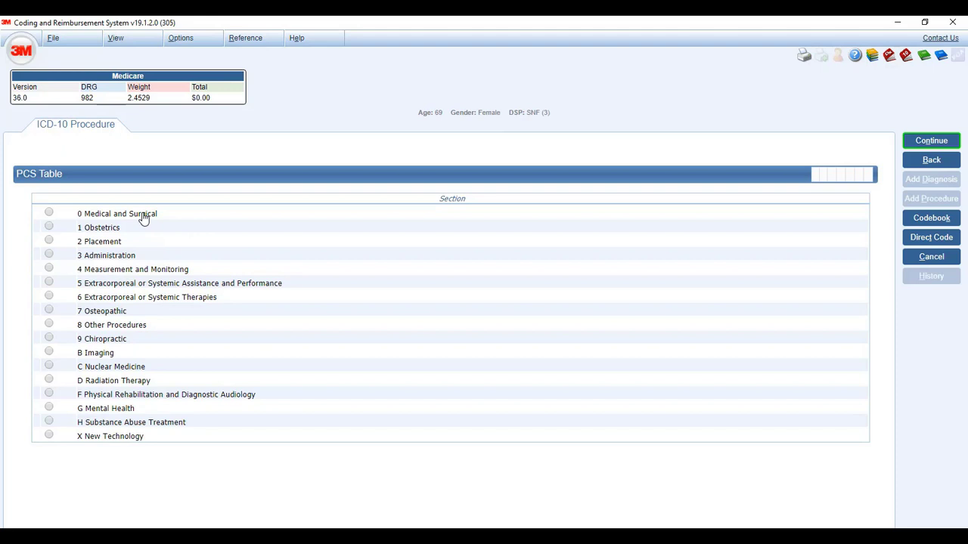
{"action": "left_click", "coordinate": [117, 214]}
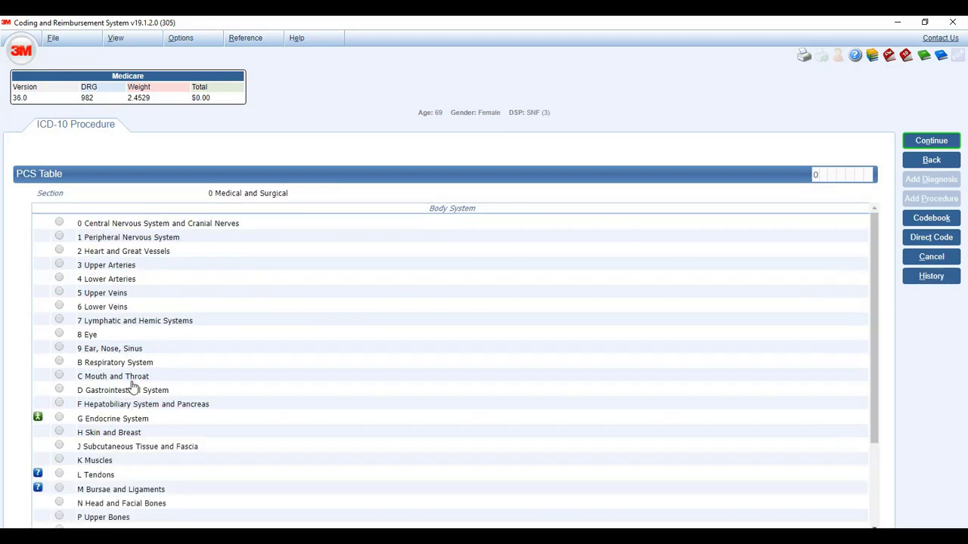
{"action": "left_click", "coordinate": [151, 447]}
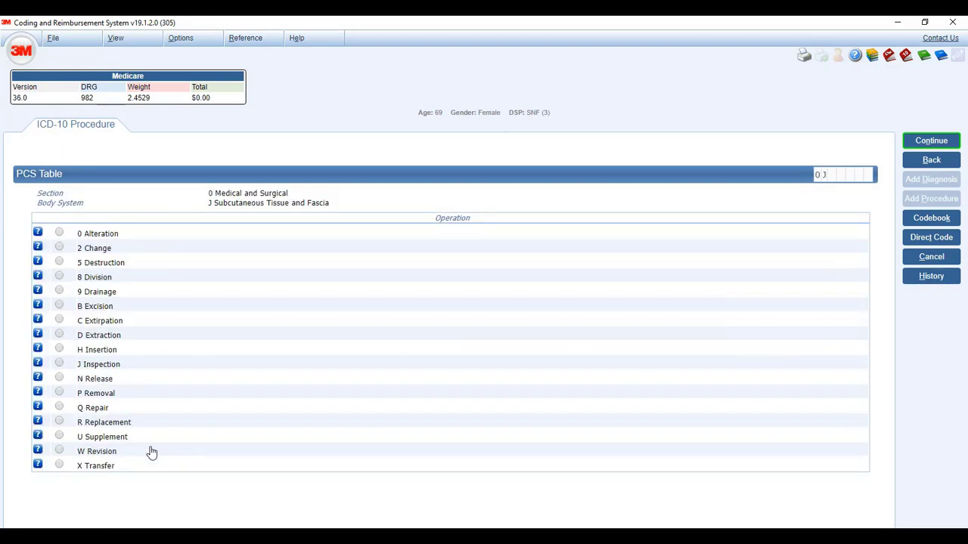
{"action": "left_click", "coordinate": [97, 306]}
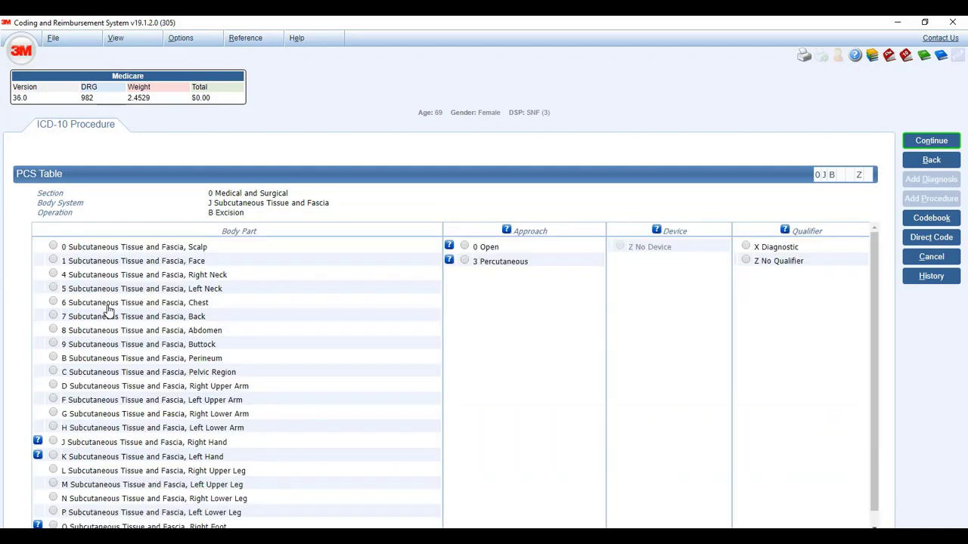
Choose Right Lower Leg, Percutaneous and No Qualifier for the third procedure, and add the codes to the summary.
{"action": "scroll", "coordinate": [156, 378], "scroll_direction": "down", "scroll_amount": 1}
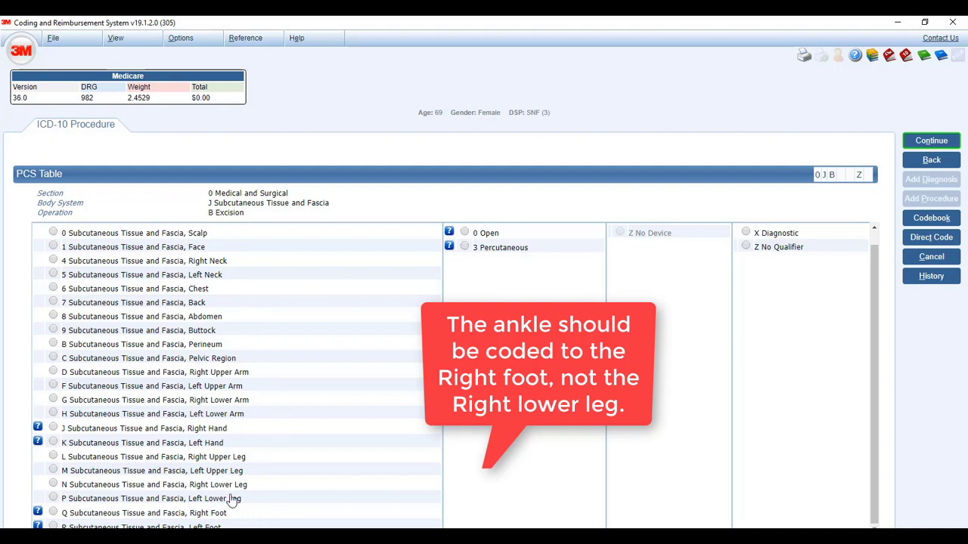
{"action": "left_click", "coordinate": [168, 486]}
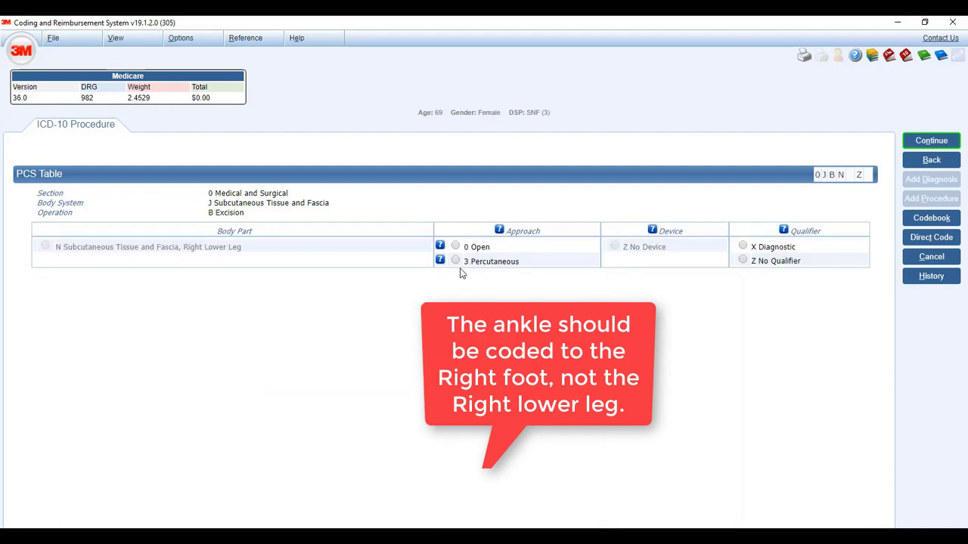
{"action": "left_click", "coordinate": [458, 261]}
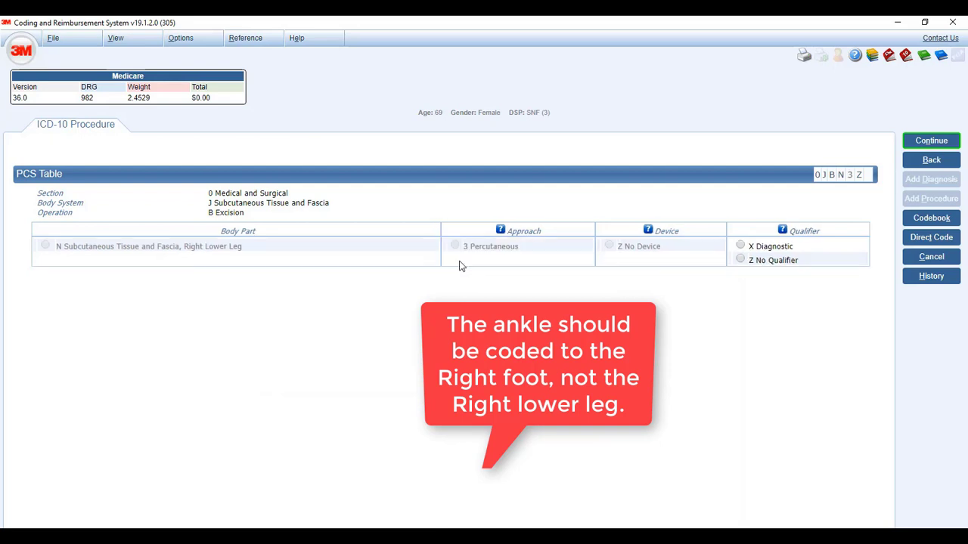
{"action": "left_click", "coordinate": [743, 260]}
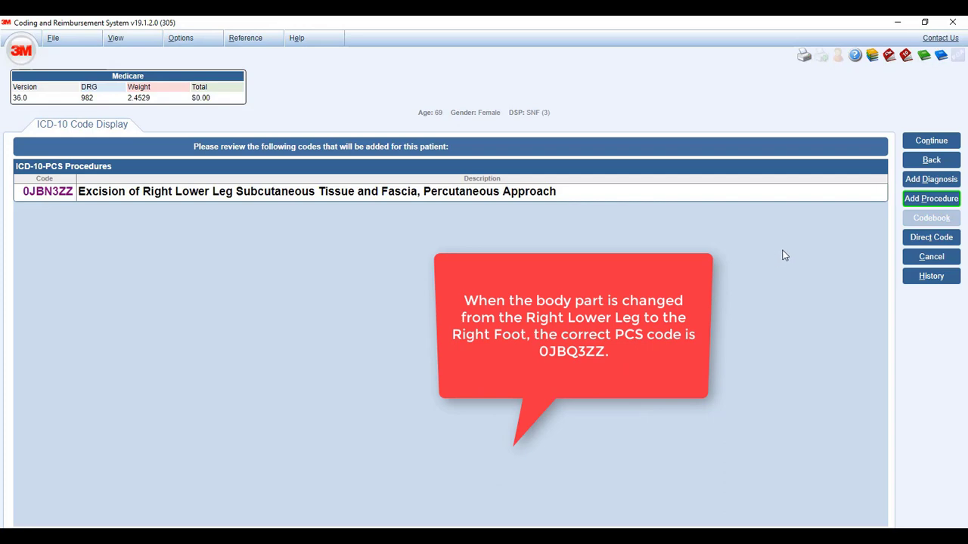
{"action": "key", "text": "Return"}
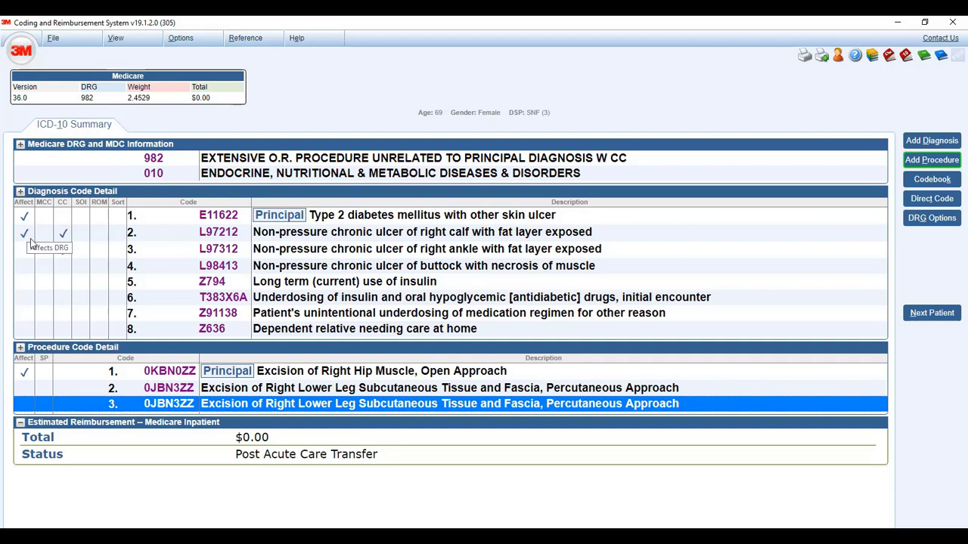
Try the insulin underdosing code T383X6A as the principal diagnosis.
{"action": "left_click", "coordinate": [63, 249]}
{"action": "right_click", "coordinate": [278, 301]}
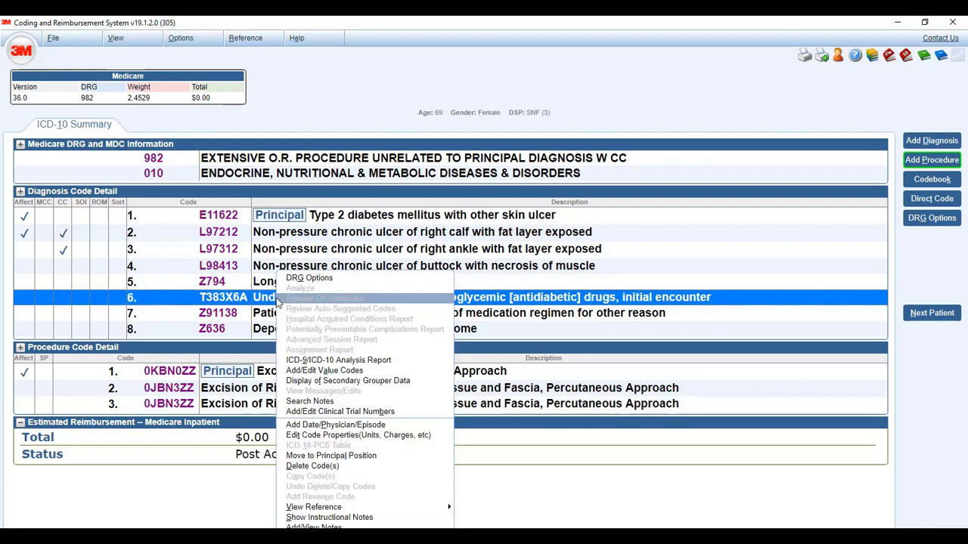
{"action": "left_click", "coordinate": [331, 456]}
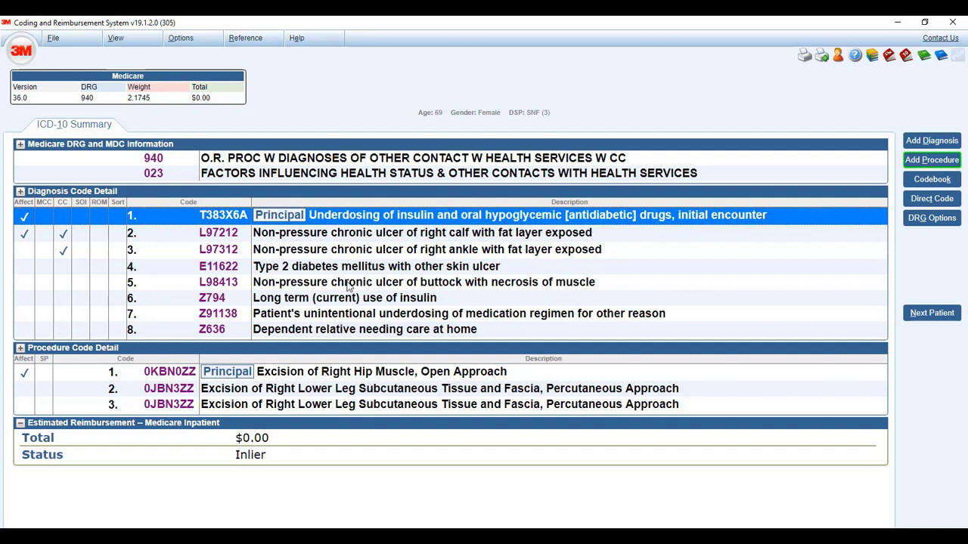
Try the buttock ulcer code L98413 as principal diagnosis, and restore the diabetes code E11622 to the principal position.
{"action": "left_click", "coordinate": [348, 284]}
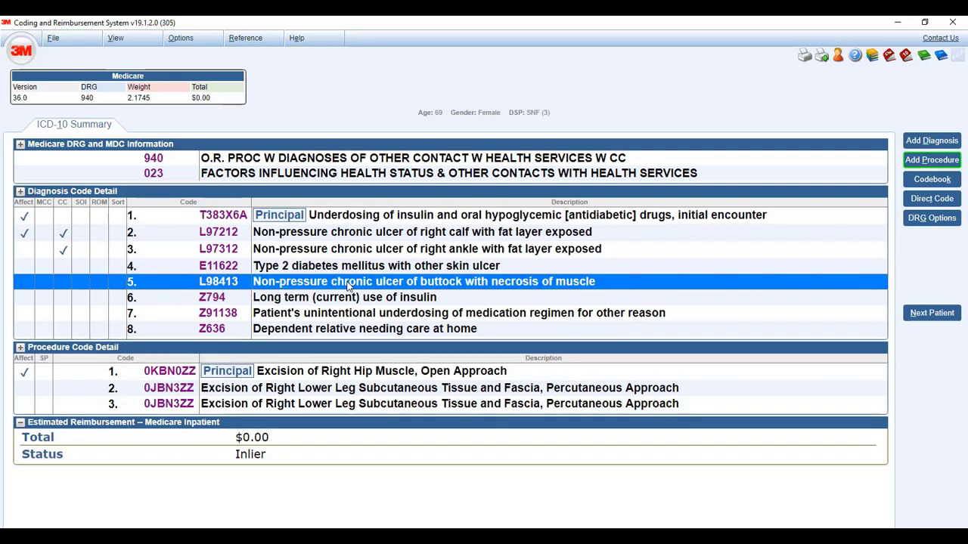
{"action": "right_click", "coordinate": [348, 286]}
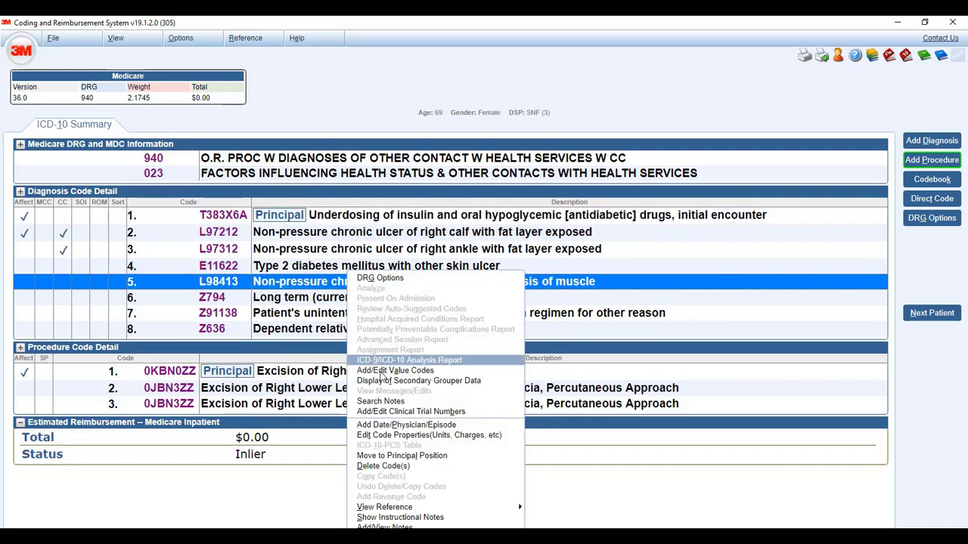
{"action": "left_click", "coordinate": [402, 456]}
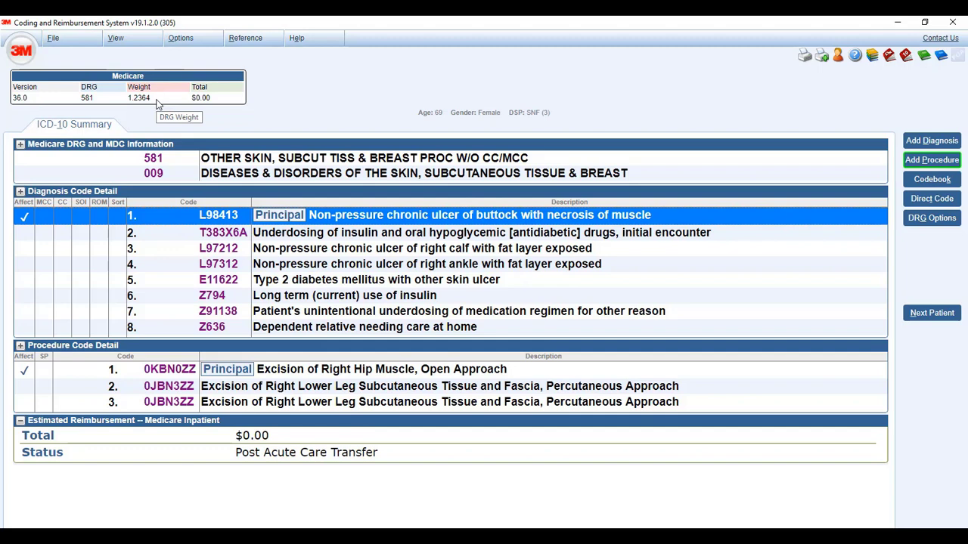
{"action": "right_click", "coordinate": [303, 283]}
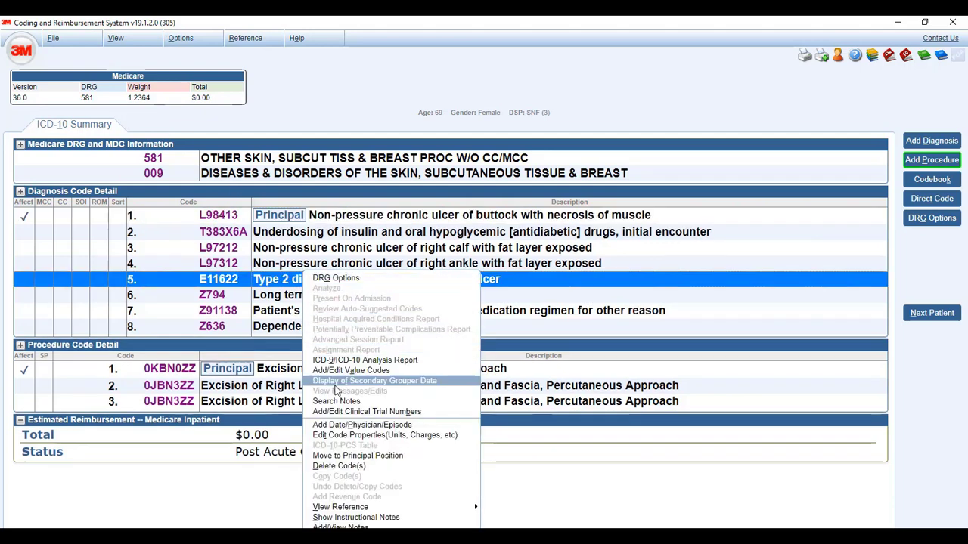
{"action": "left_click", "coordinate": [358, 457]}
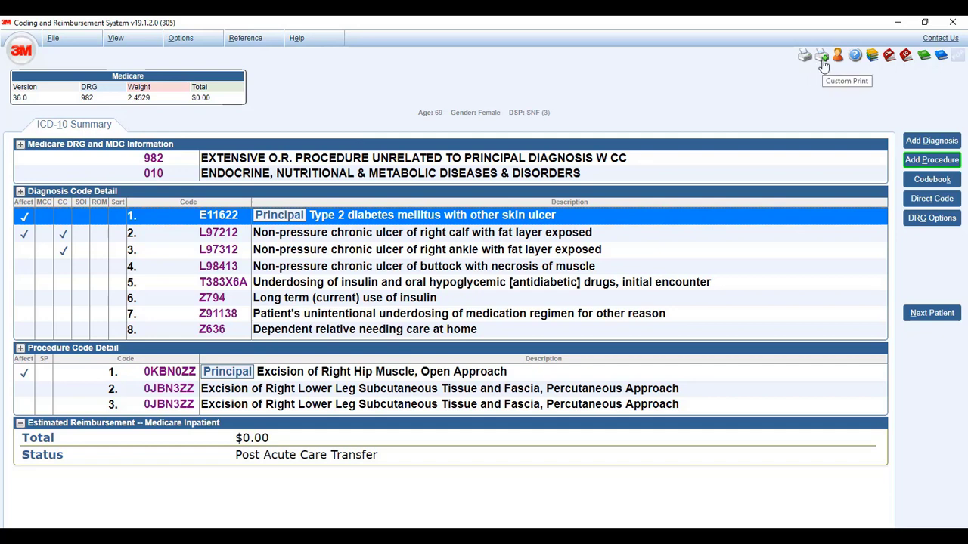
View the arteries of the head and neck plate under Circulatory System in Elsevier's Anatomy Plates, and close the coding reference.
{"action": "left_click", "coordinate": [872, 58]}
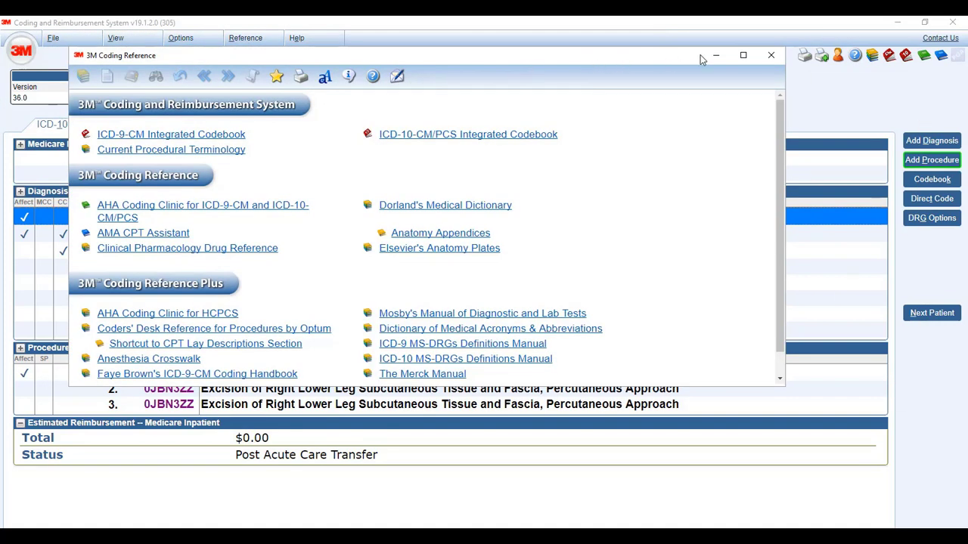
{"action": "left_click", "coordinate": [743, 56]}
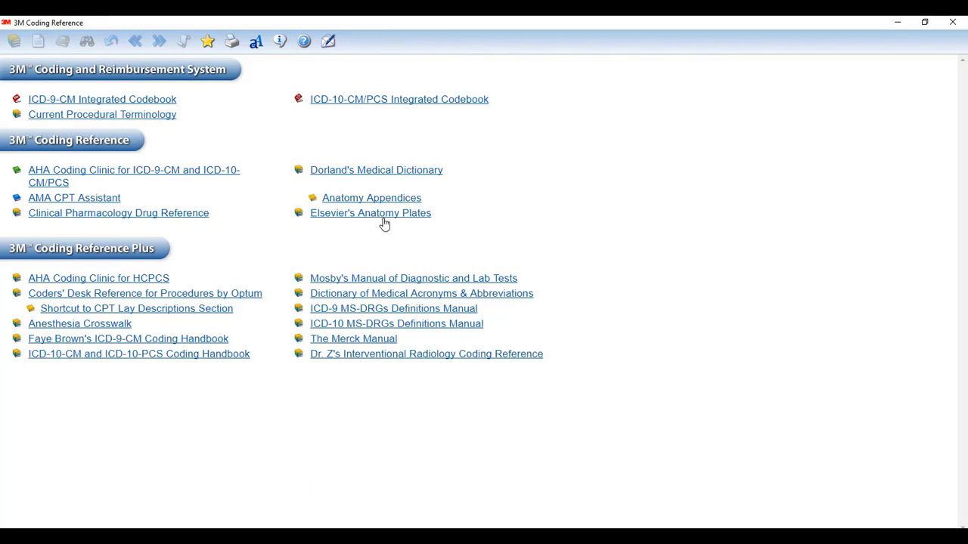
{"action": "left_click", "coordinate": [378, 217]}
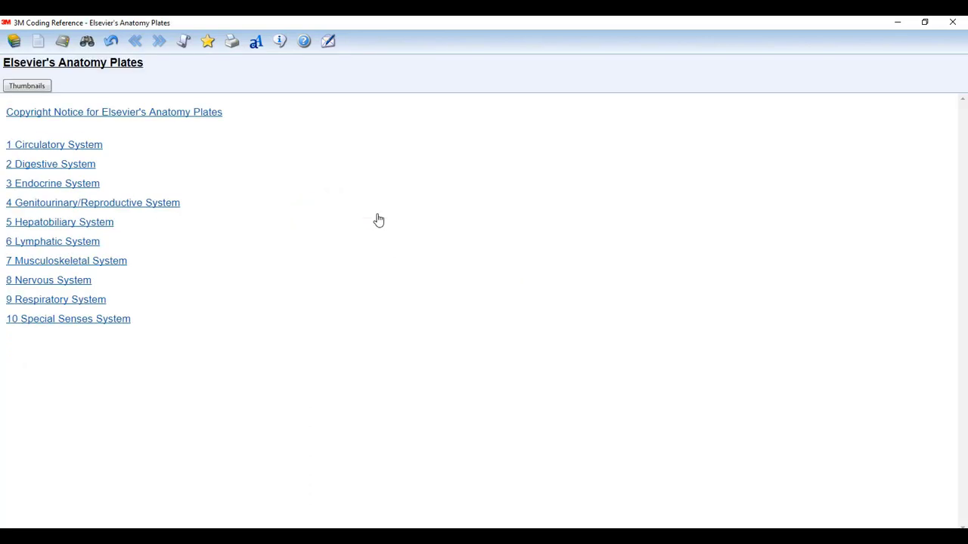
{"action": "left_click", "coordinate": [87, 146]}
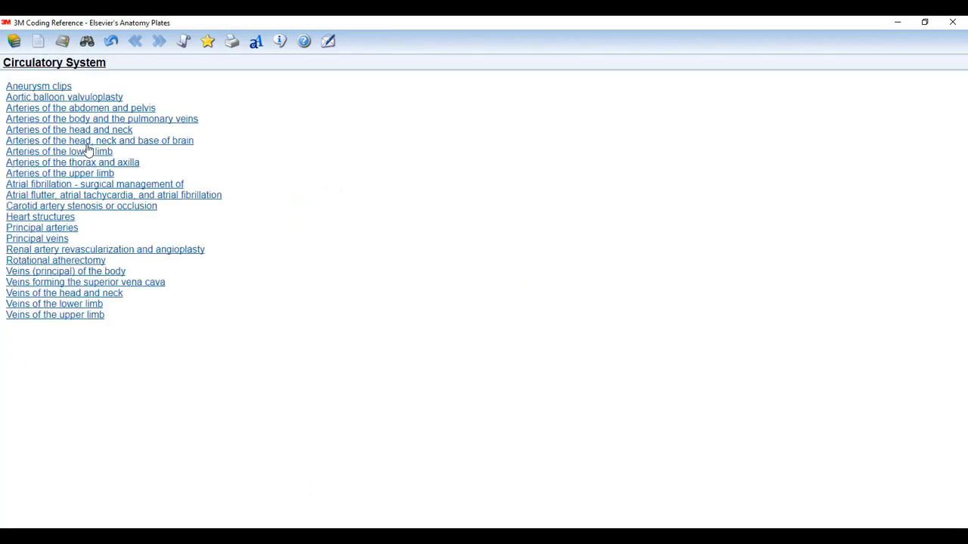
{"action": "left_click", "coordinate": [87, 143]}
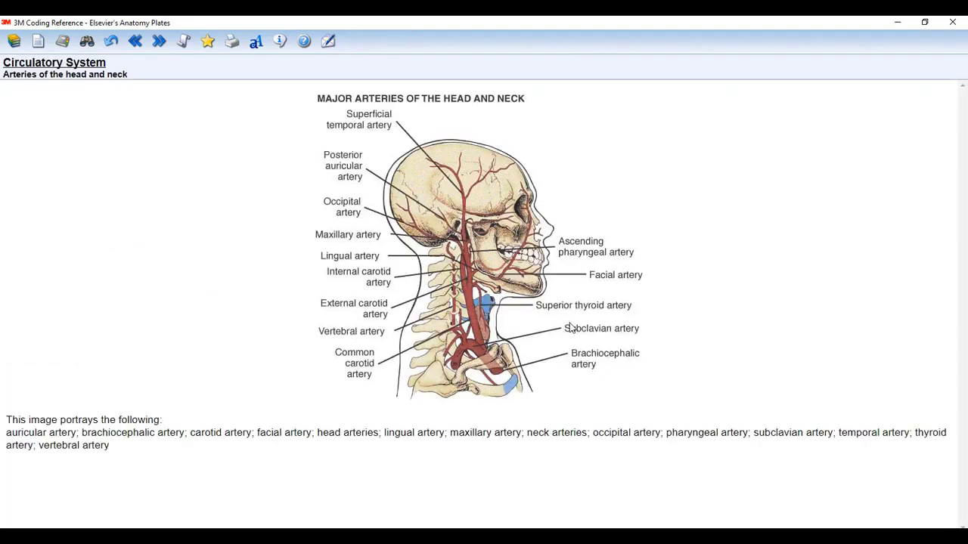
{"action": "left_click", "coordinate": [950, 22]}
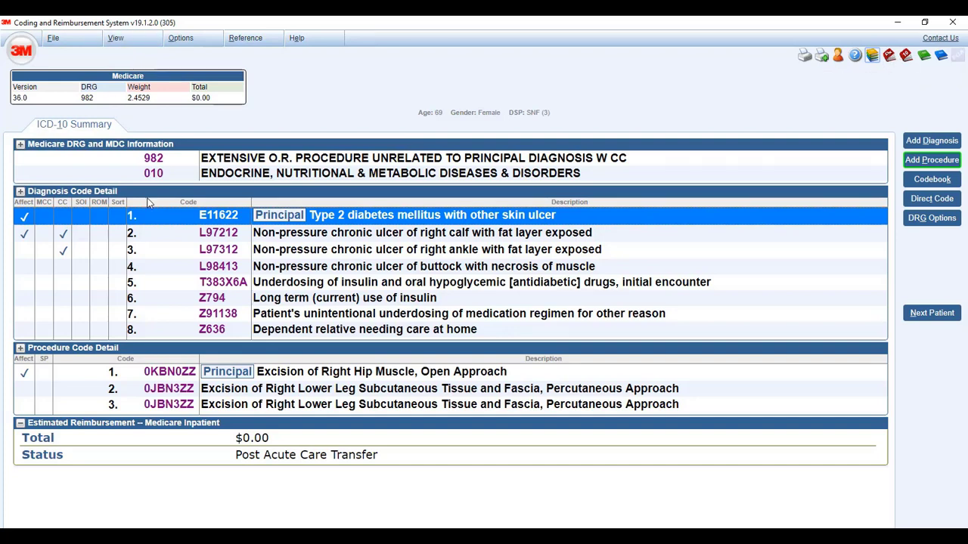
Turn off code numbering in the patient code summary.
{"action": "left_click", "coordinate": [118, 41]}
{"action": "mouse_move", "coordinate": [171, 55]}
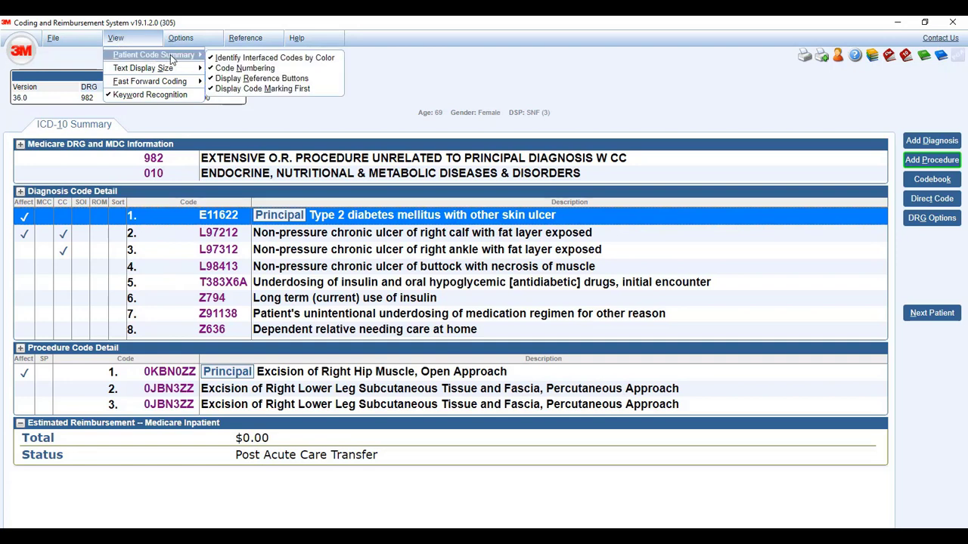
{"action": "left_click", "coordinate": [224, 89]}
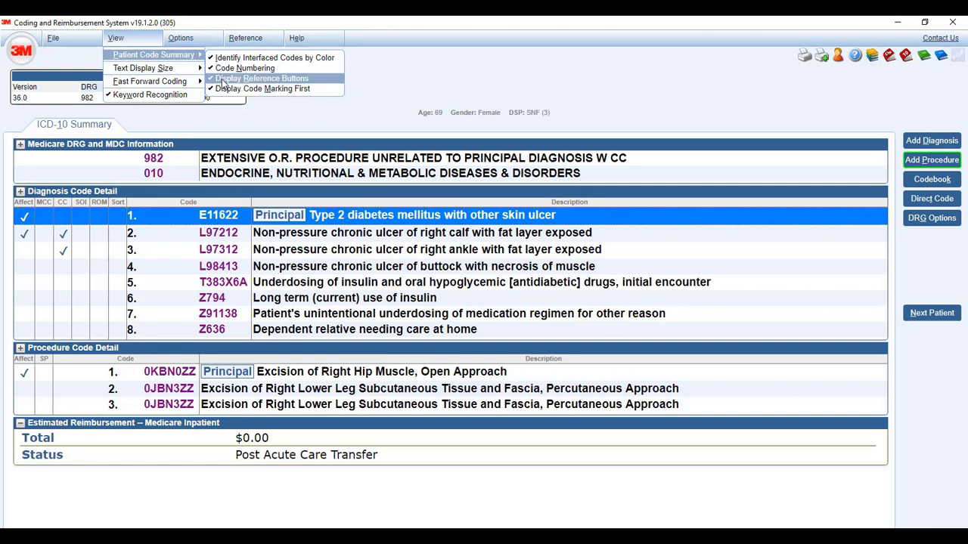
{"action": "left_click", "coordinate": [115, 40]}
{"action": "mouse_move", "coordinate": [125, 55]}
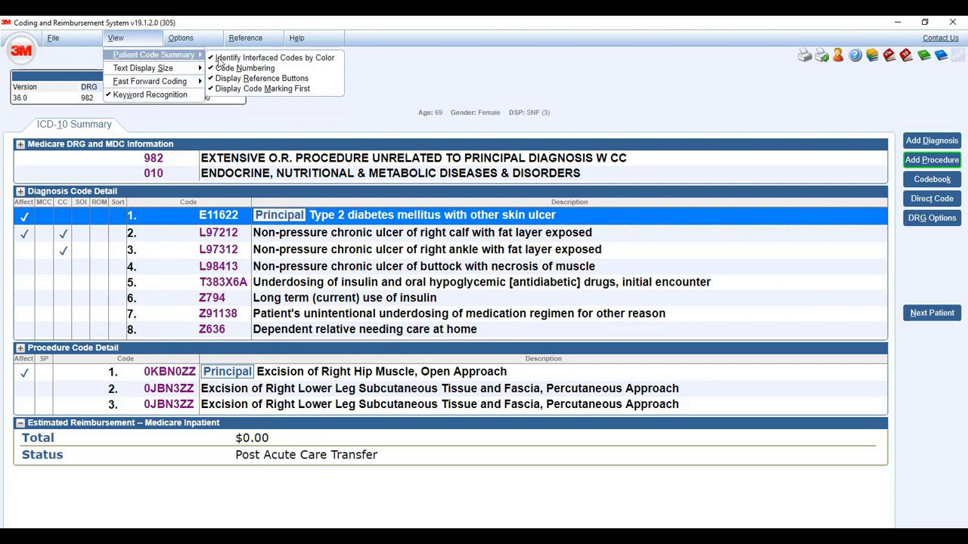
{"action": "left_click", "coordinate": [225, 69]}
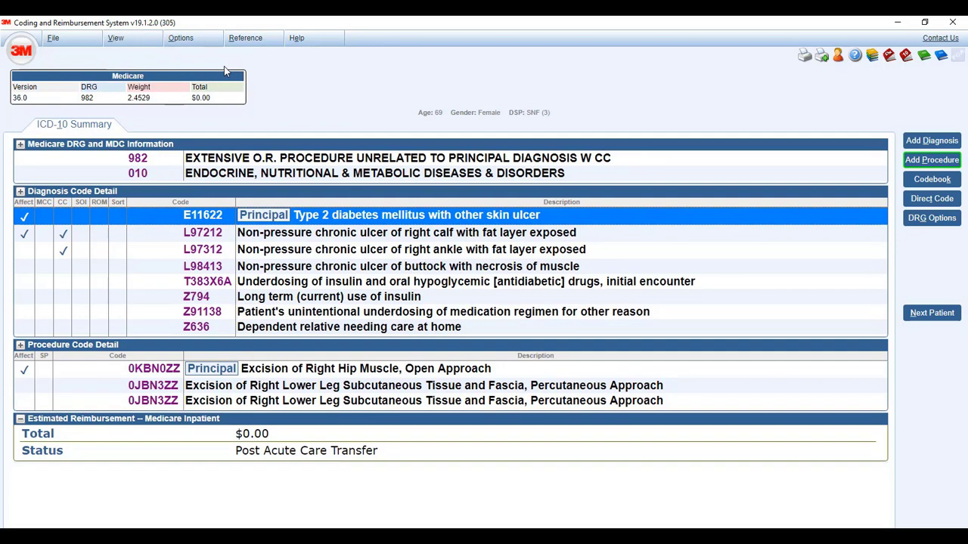
{"action": "left_click", "coordinate": [127, 39]}
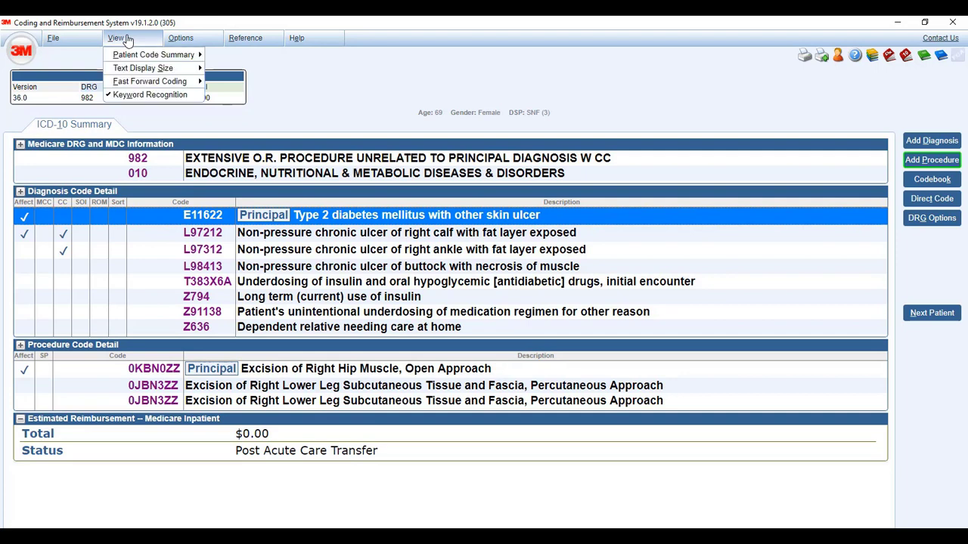
{"action": "left_click", "coordinate": [581, 469]}
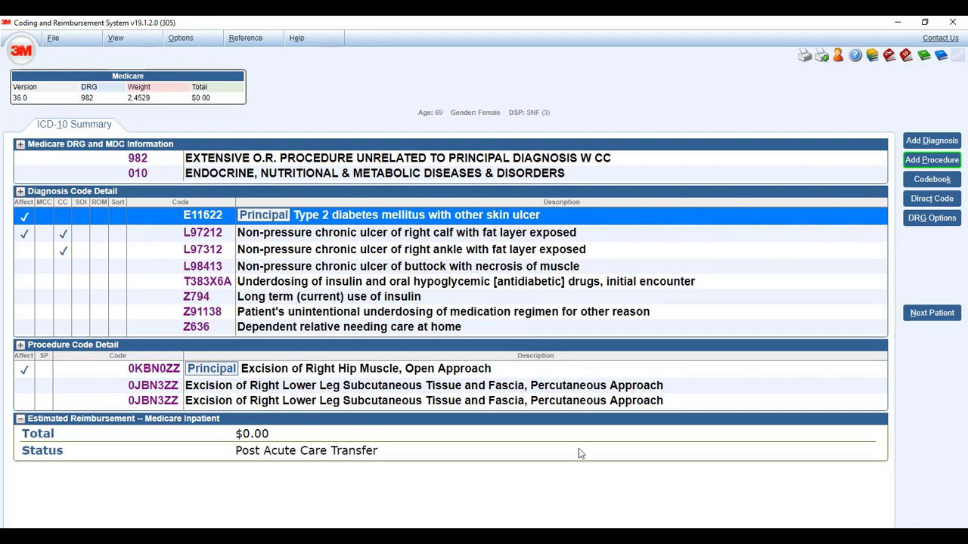